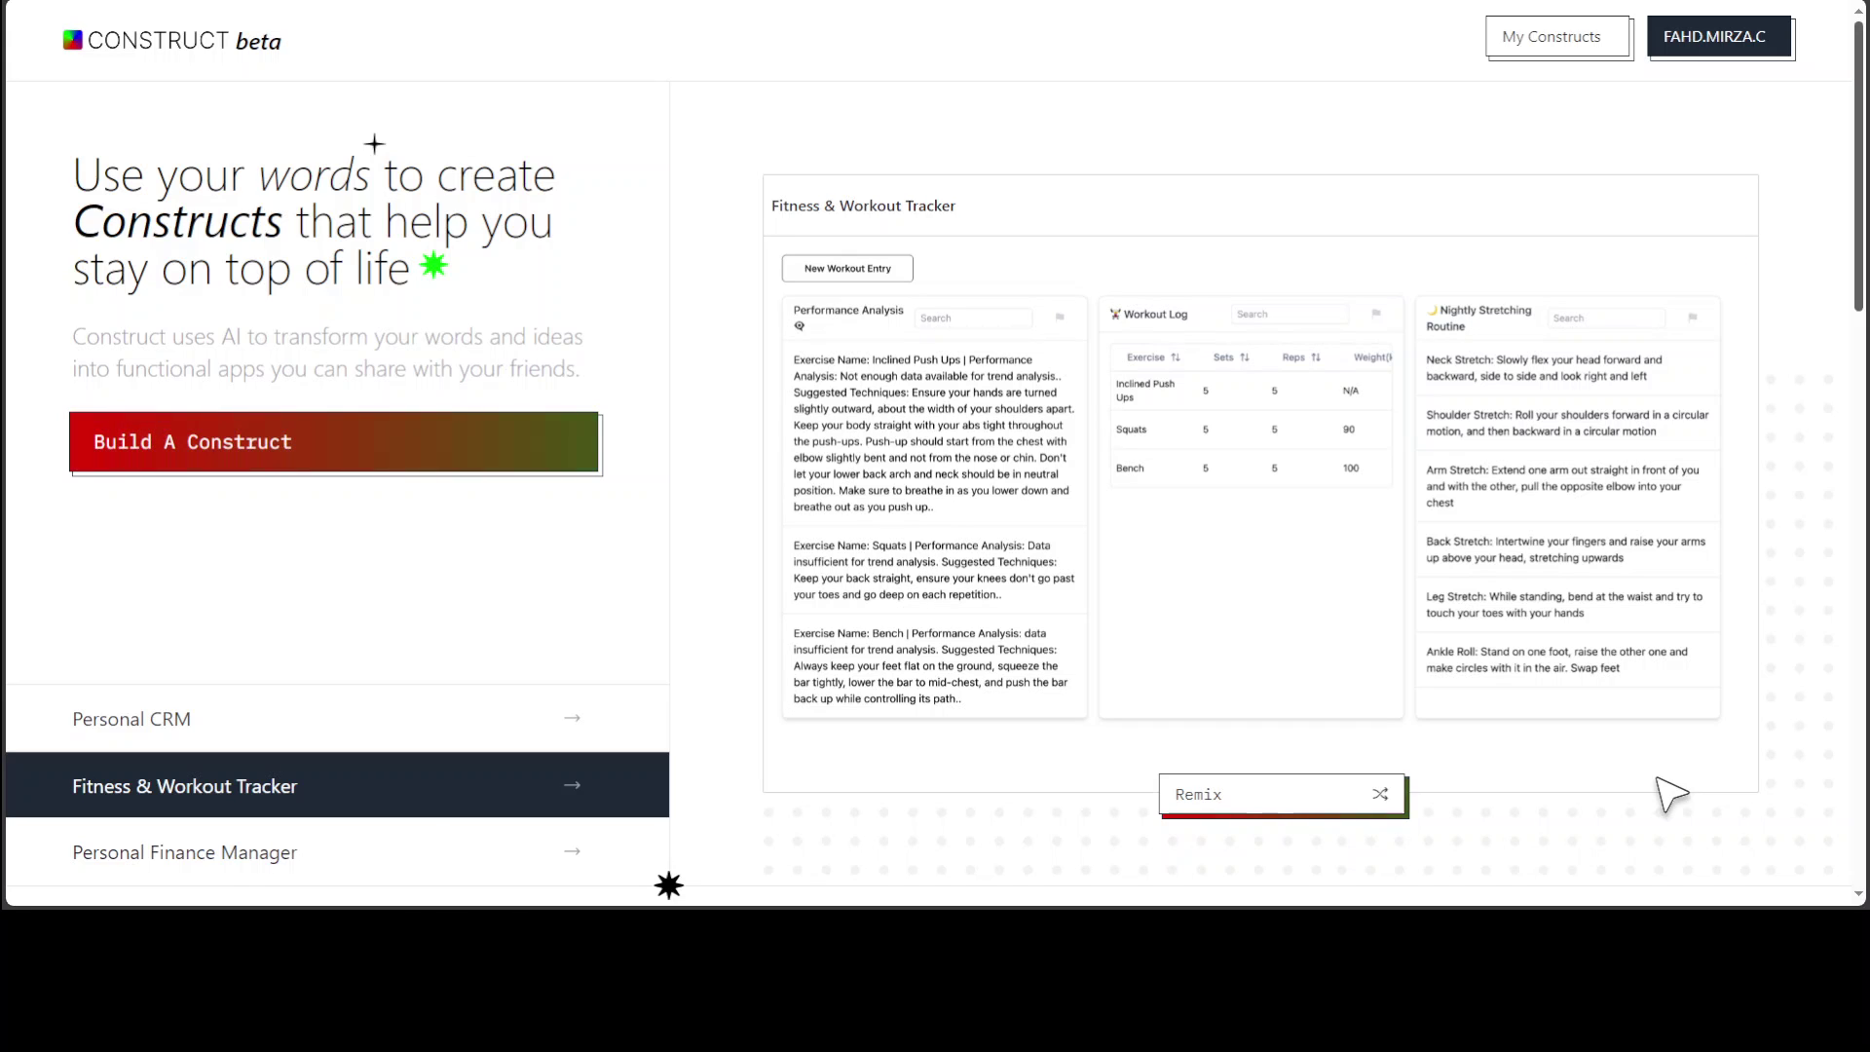
Preview the Fitness & Workout Tracker and Personal CRM sample constructs on the home page
scroll(1860, 148, down, 2)
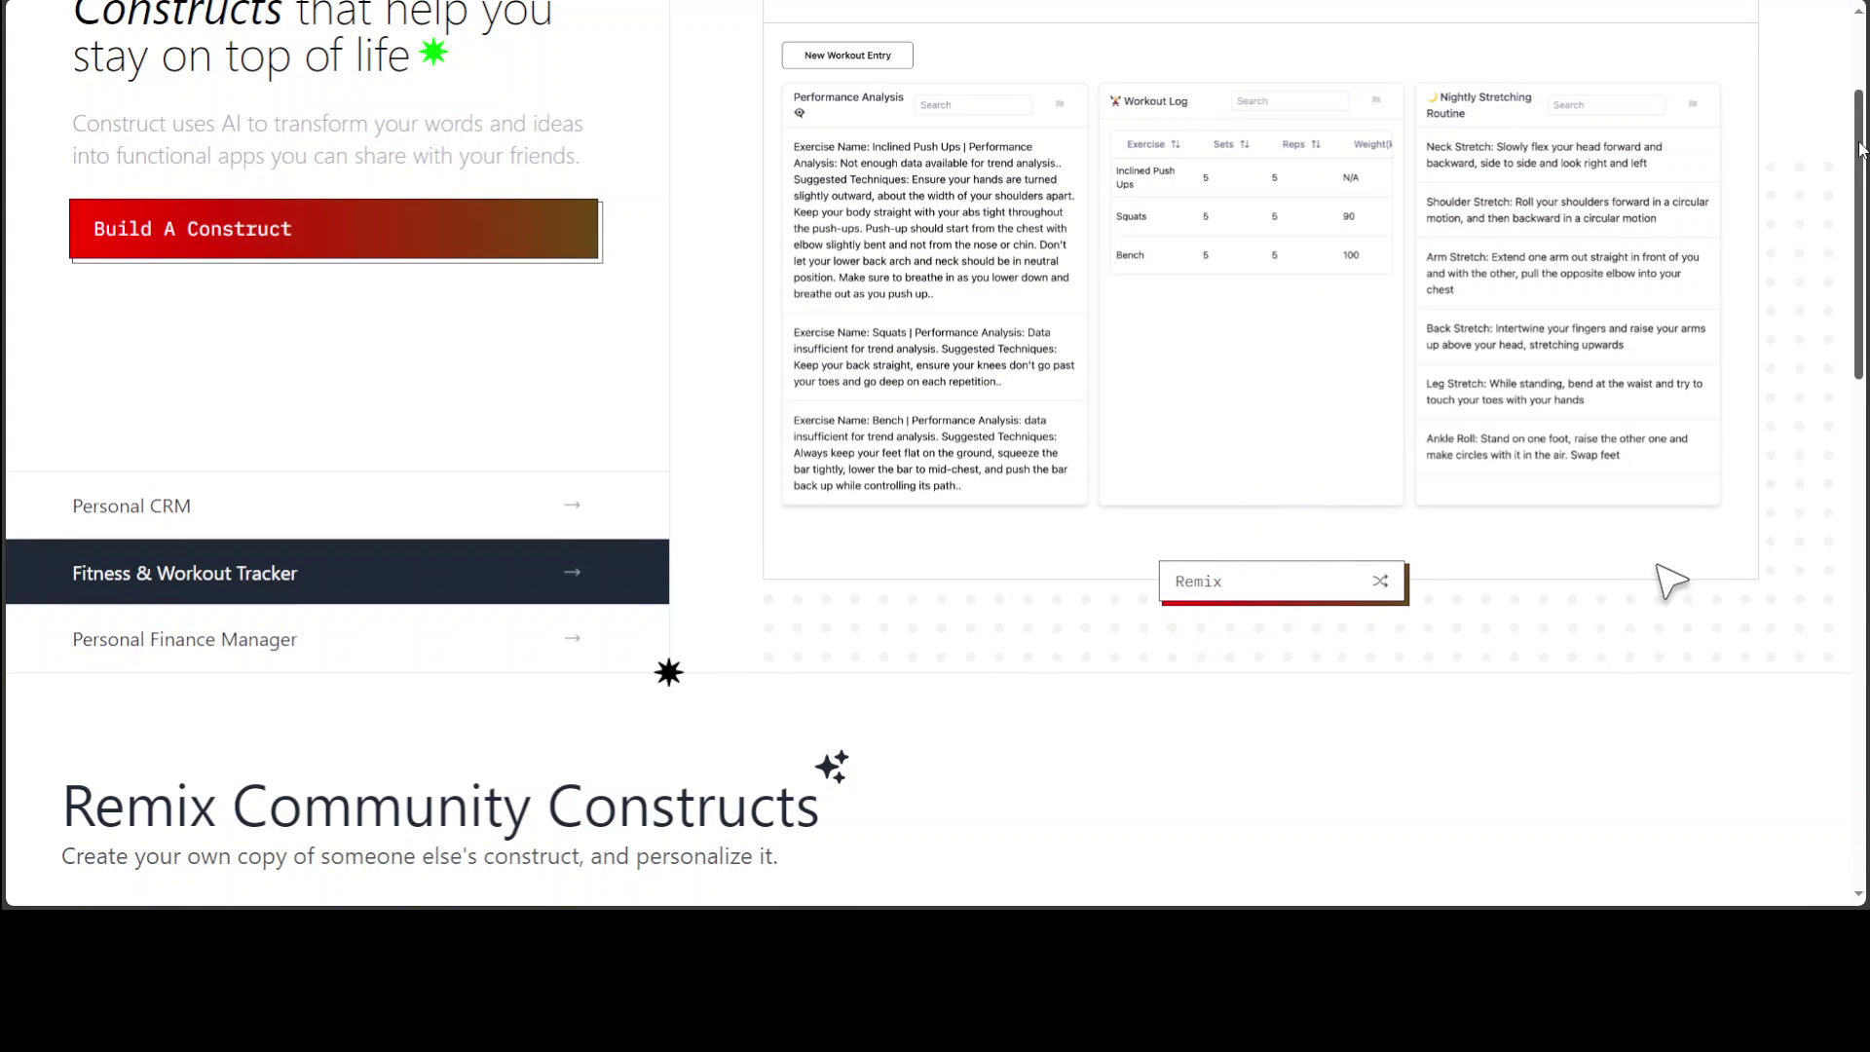
drag(1861, 148, 1860, 144)
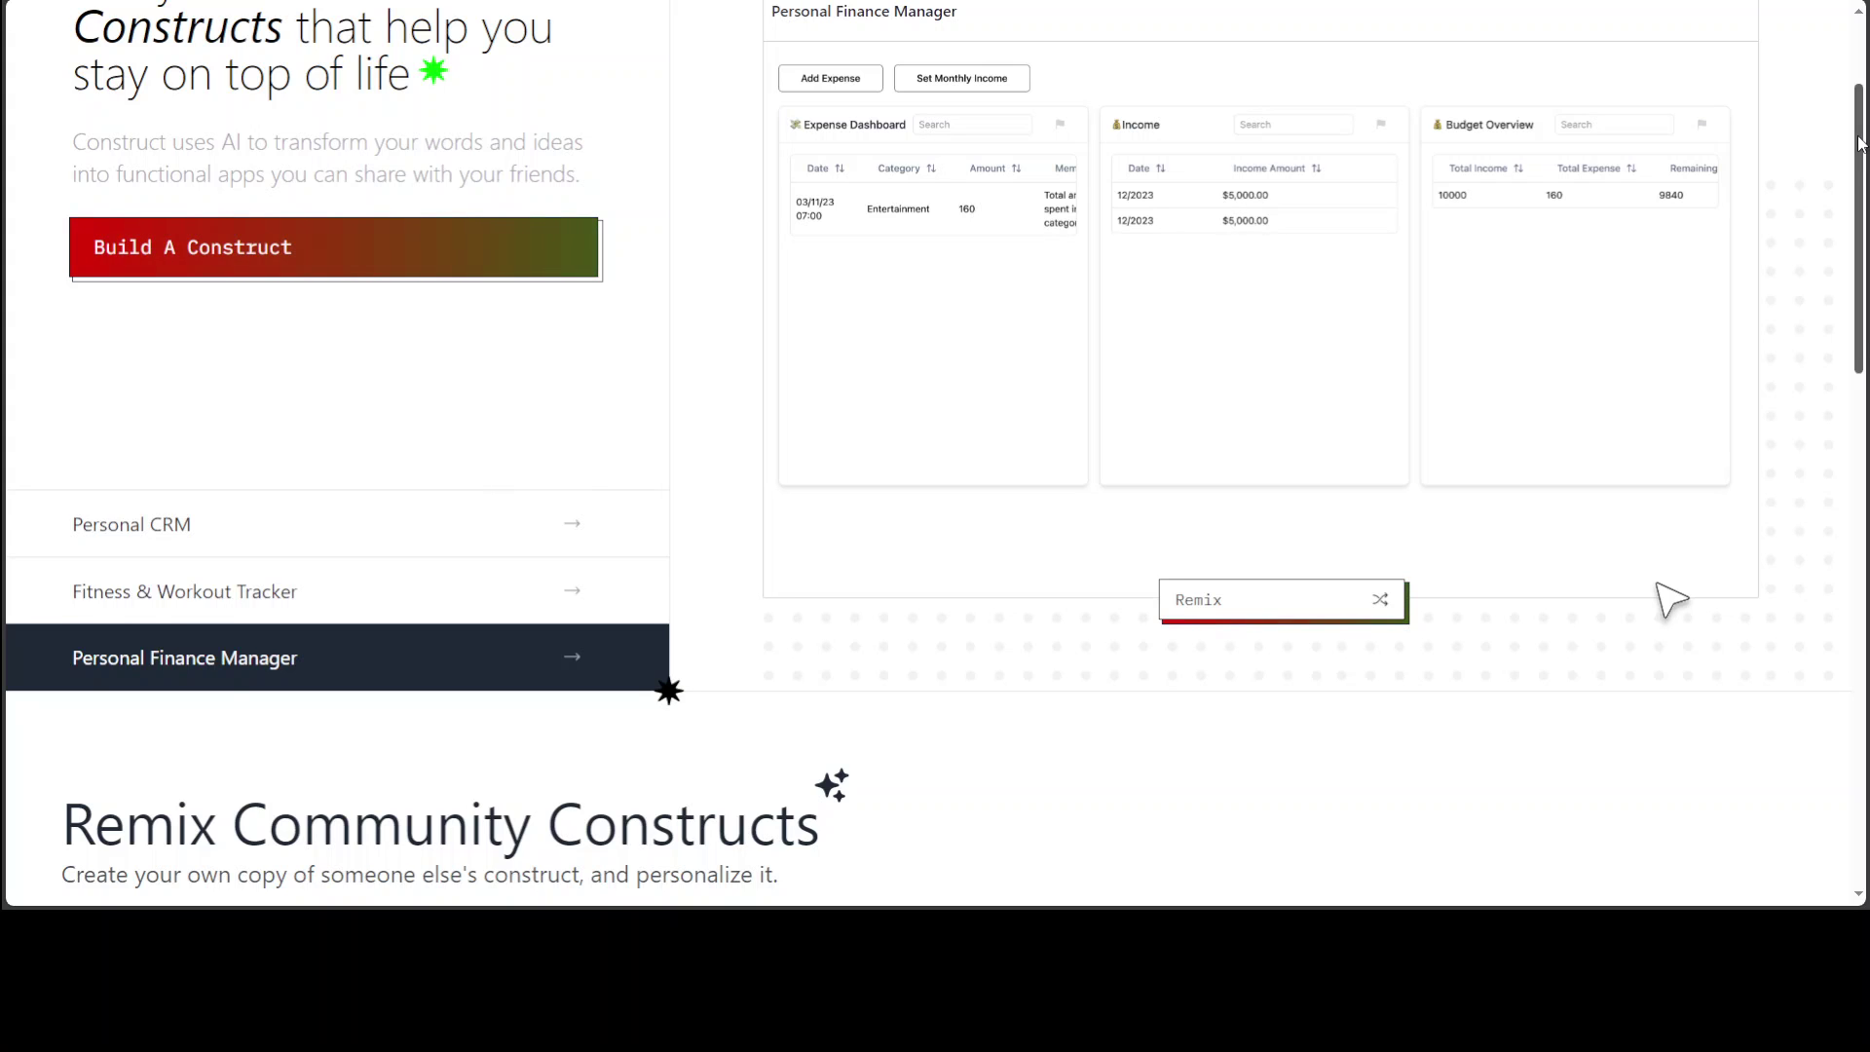
mouse_move(1861, 141)
mouse_down()
mouse_move(1861, 76)
mouse_move(1857, 105)
mouse_up()
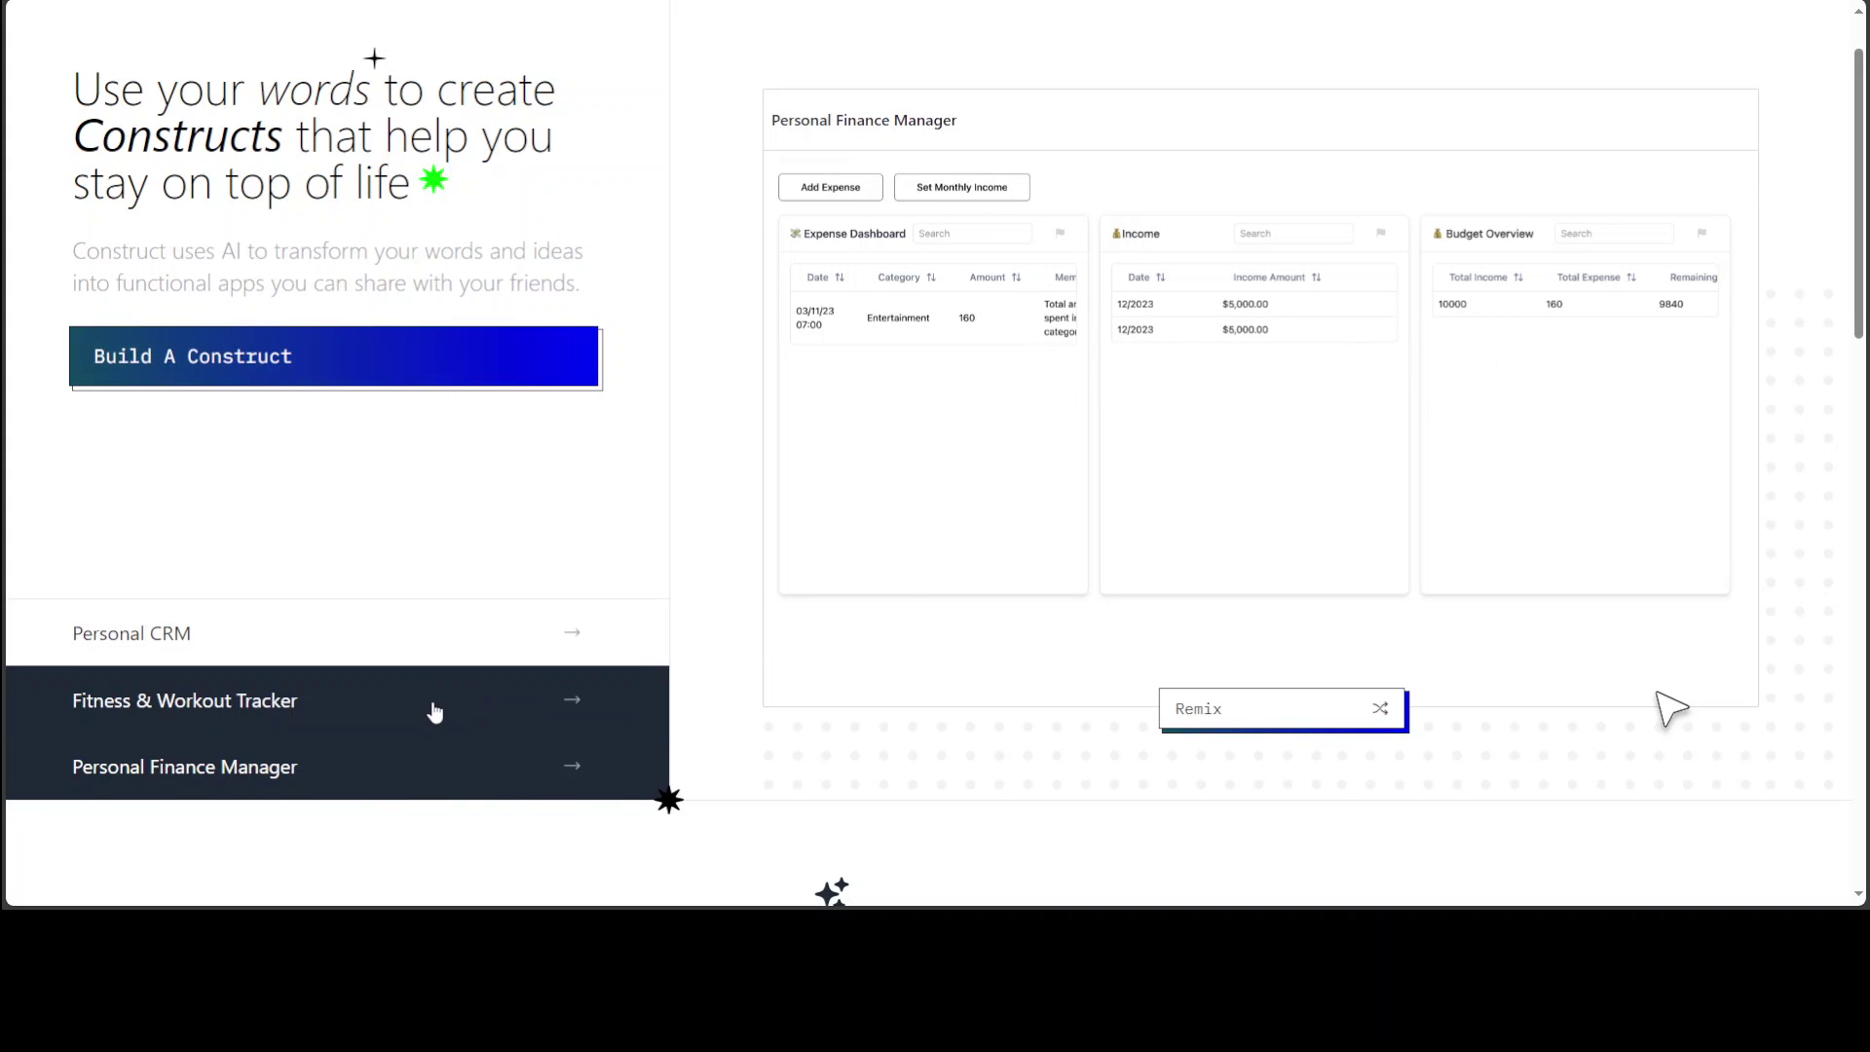
click(430, 710)
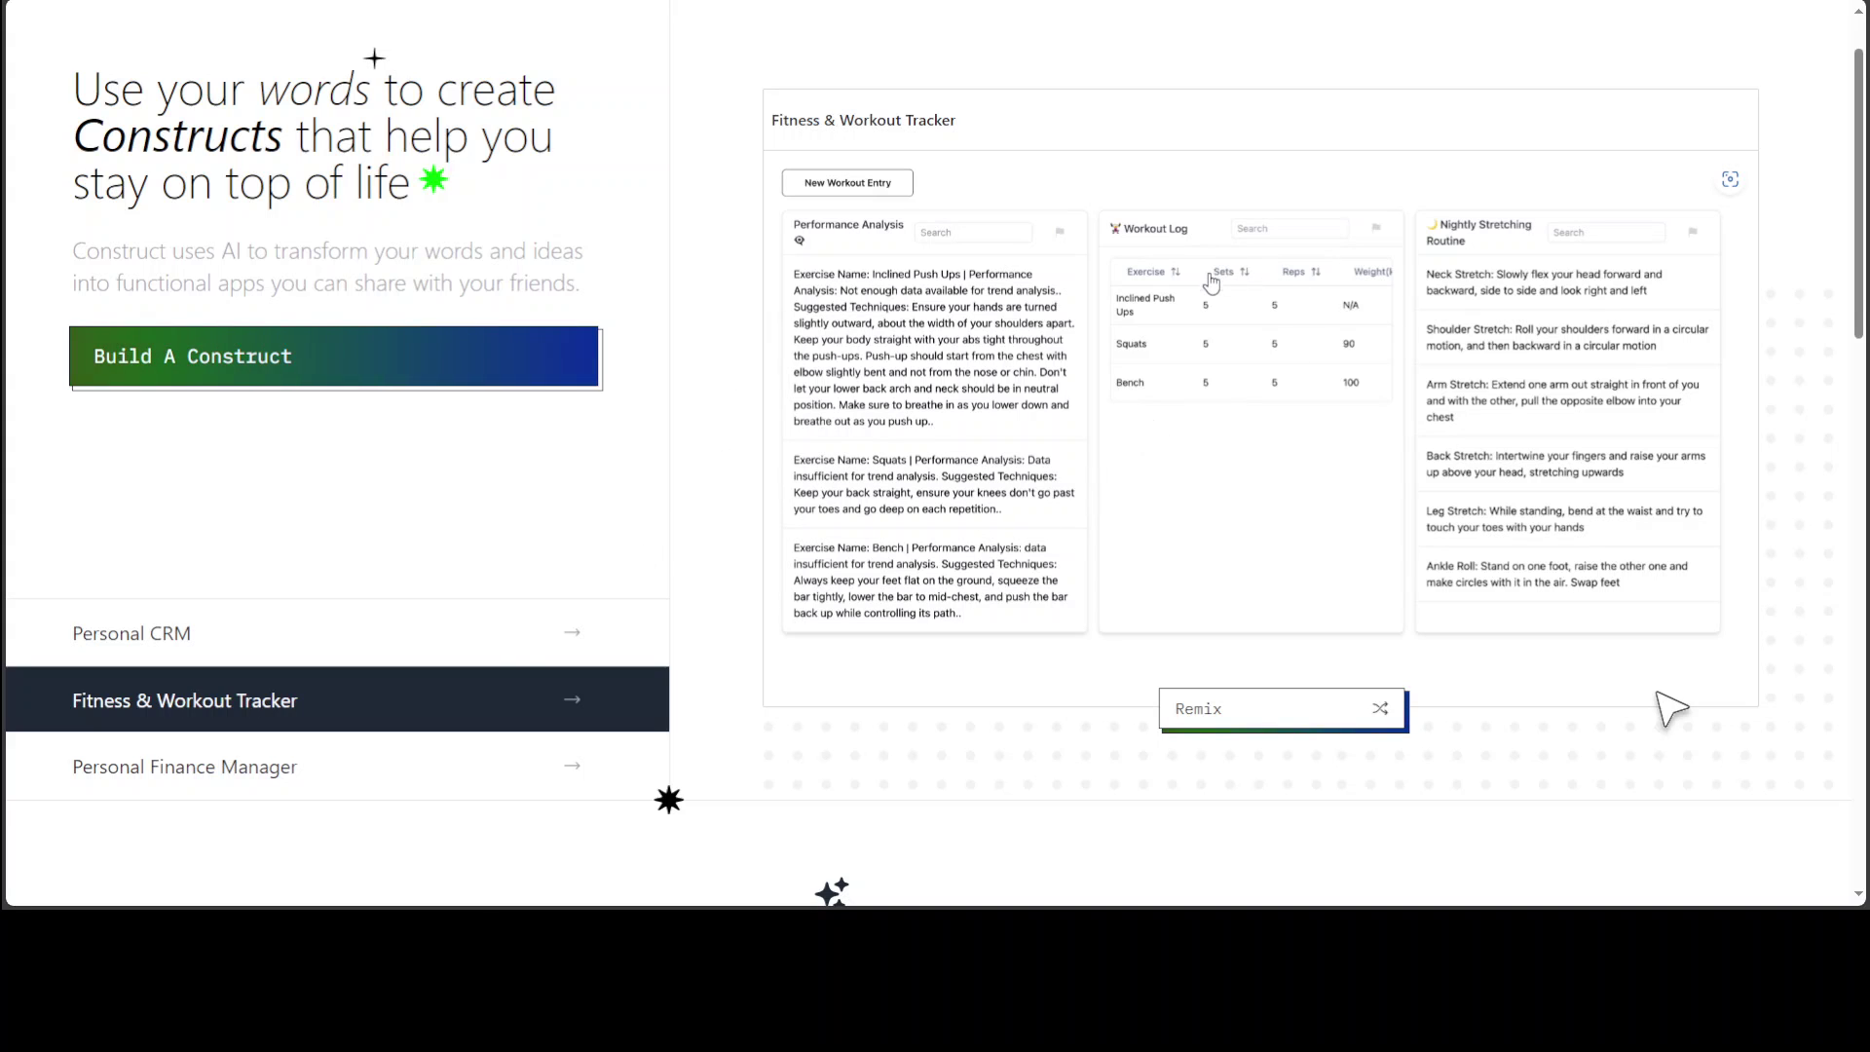
click(334, 635)
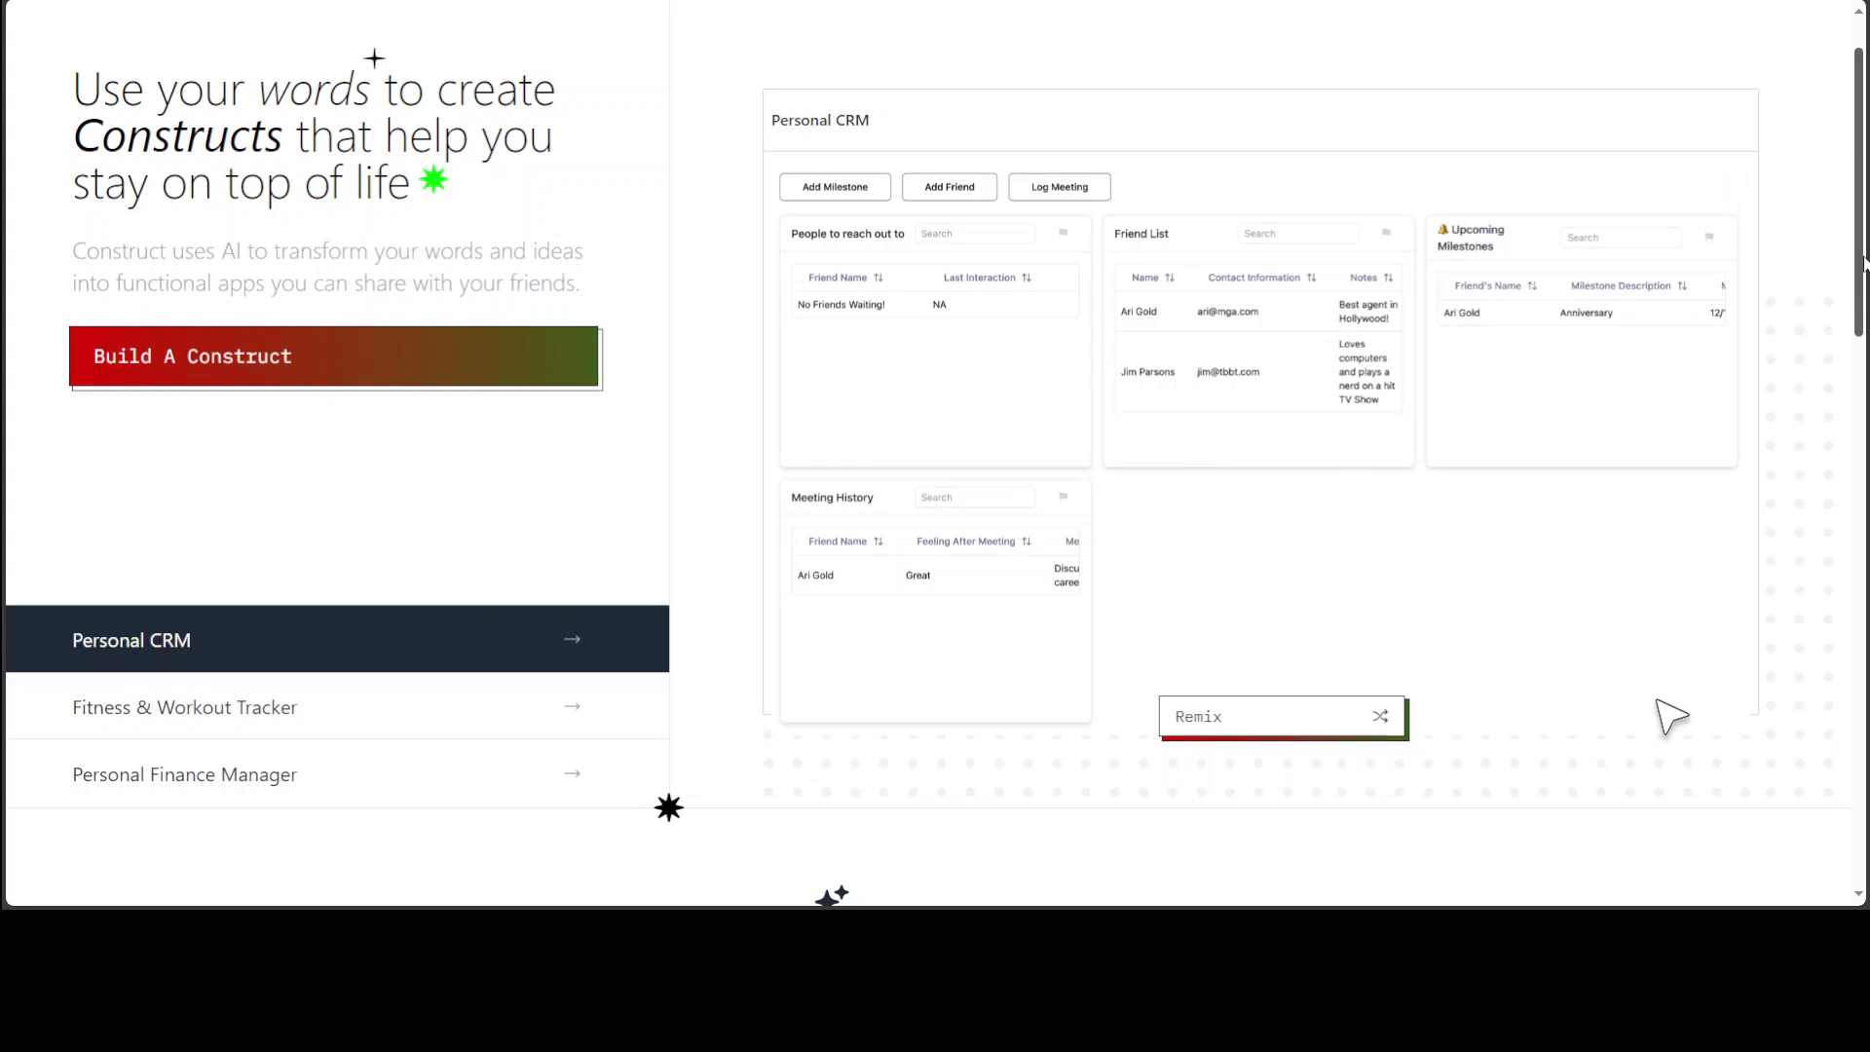
Review the community constructs available for remixing and the "What is Construct?" section
drag(1863, 268, 1838, 485)
scroll(1831, 507, down, 2)
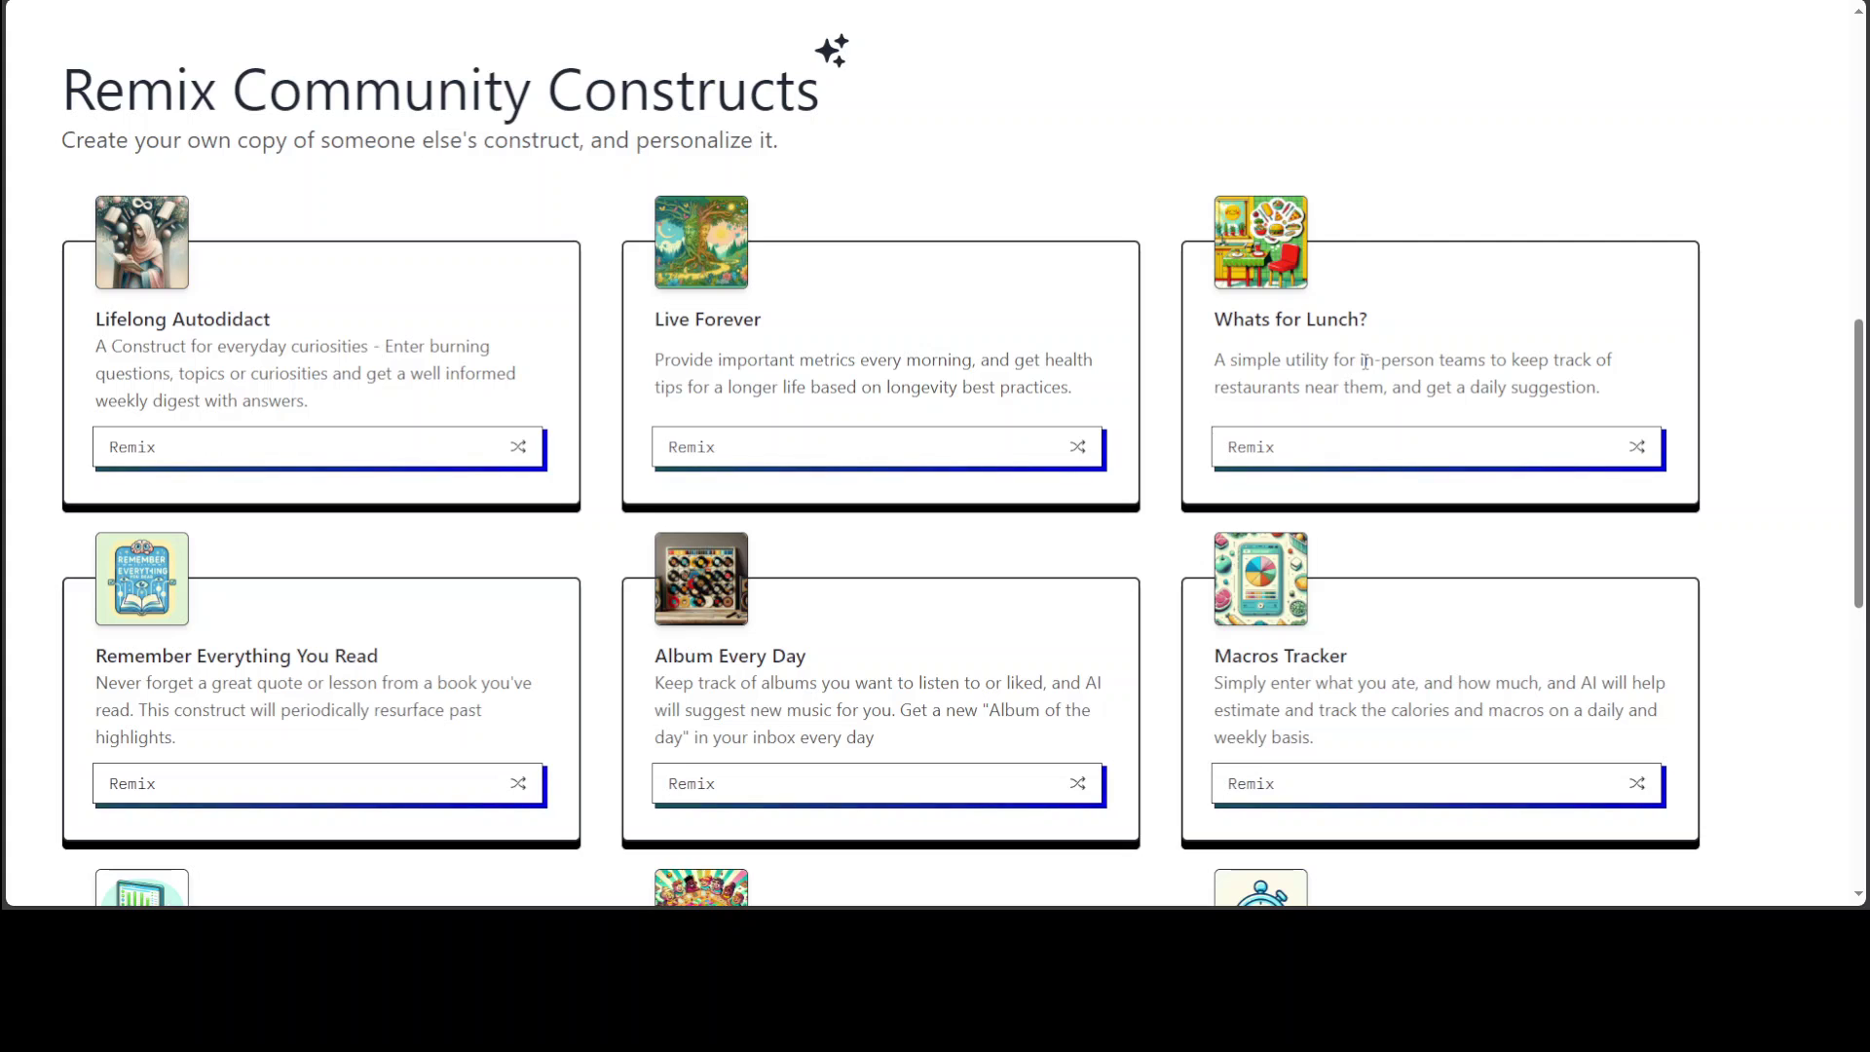
drag(1858, 460, 1752, 723)
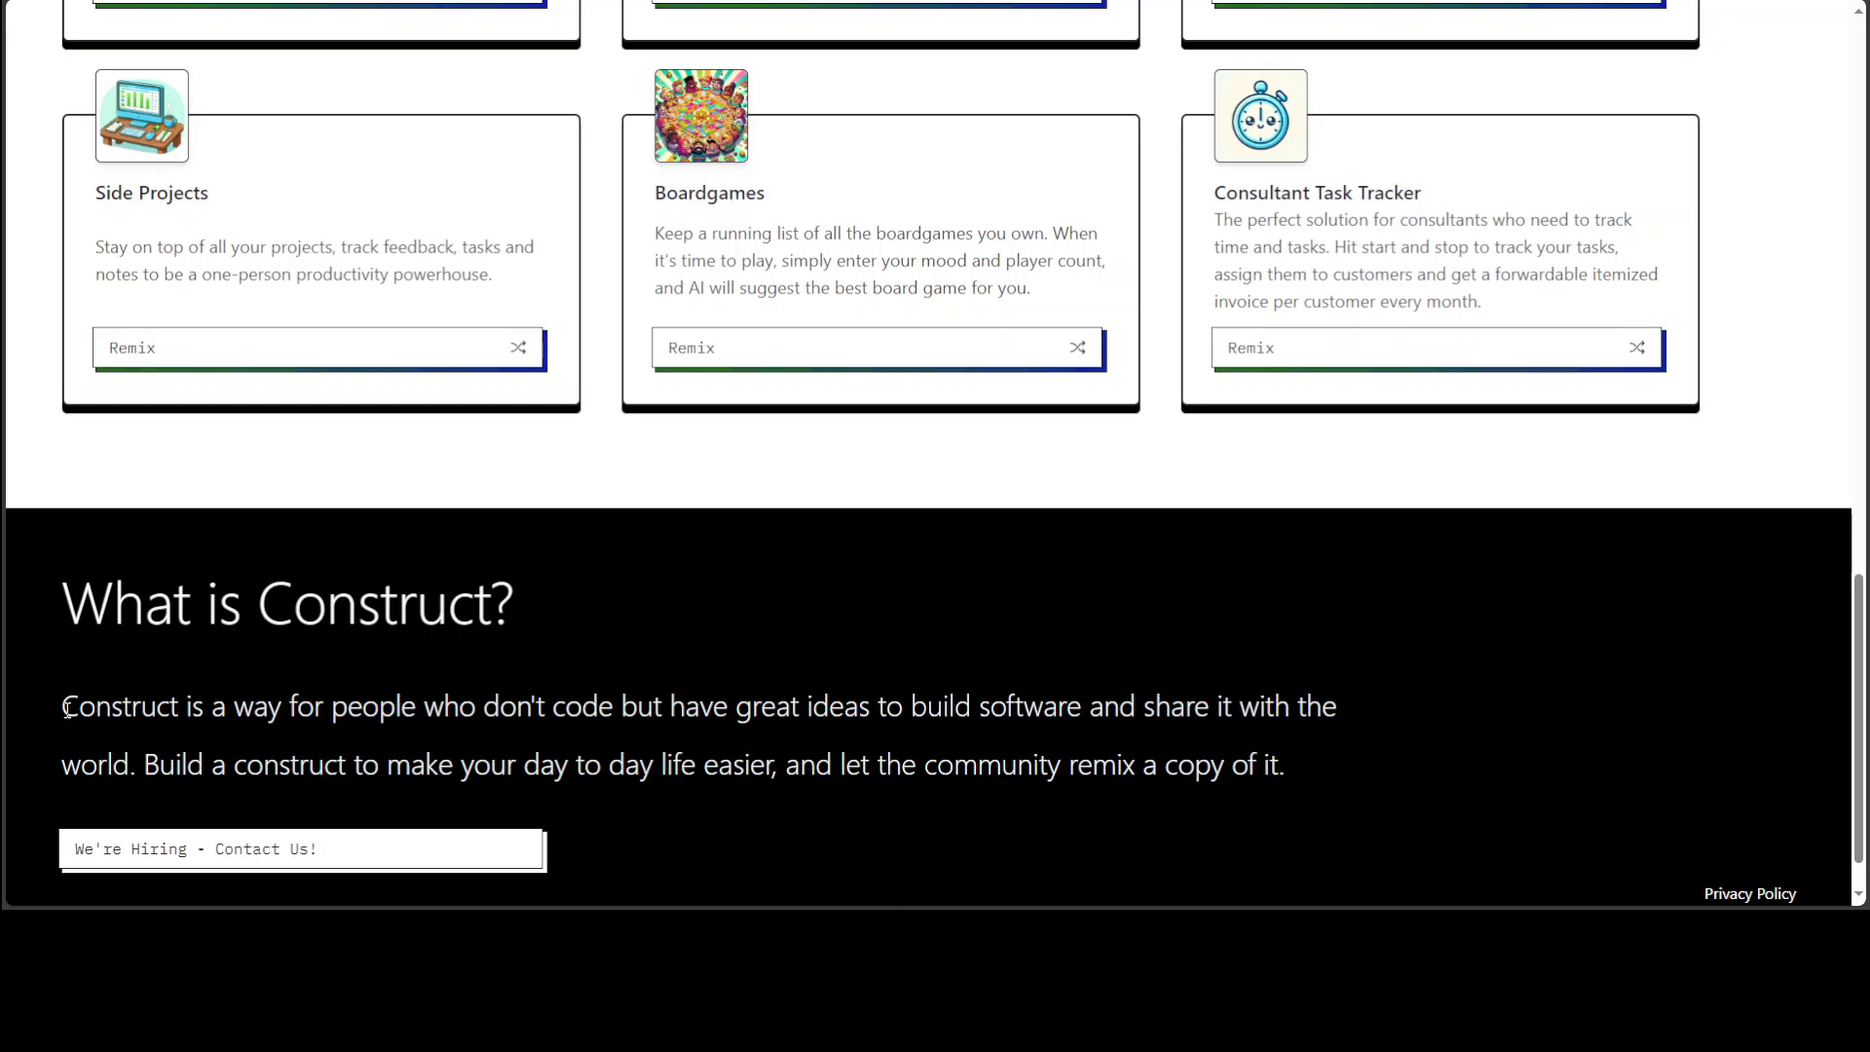
drag(61, 711, 1113, 720)
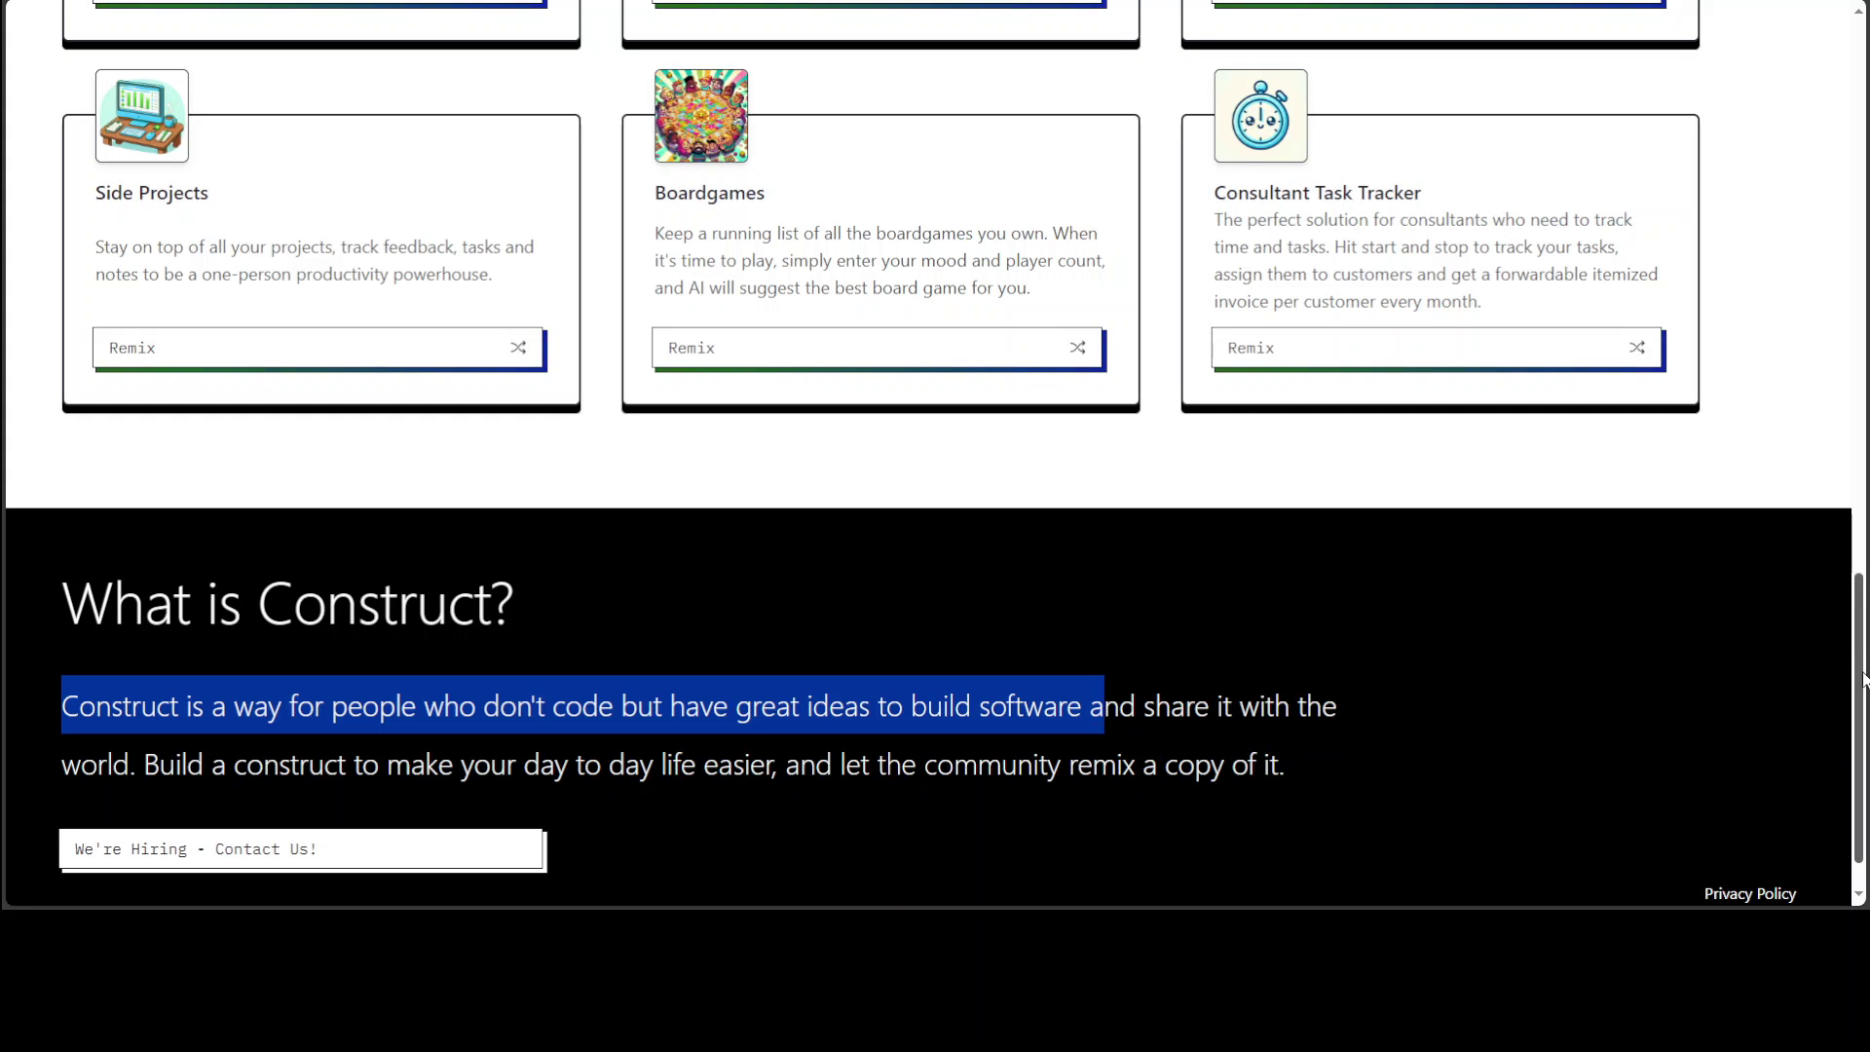
scroll(1866, 478, up, 6)
drag(1867, 477, 1860, 119)
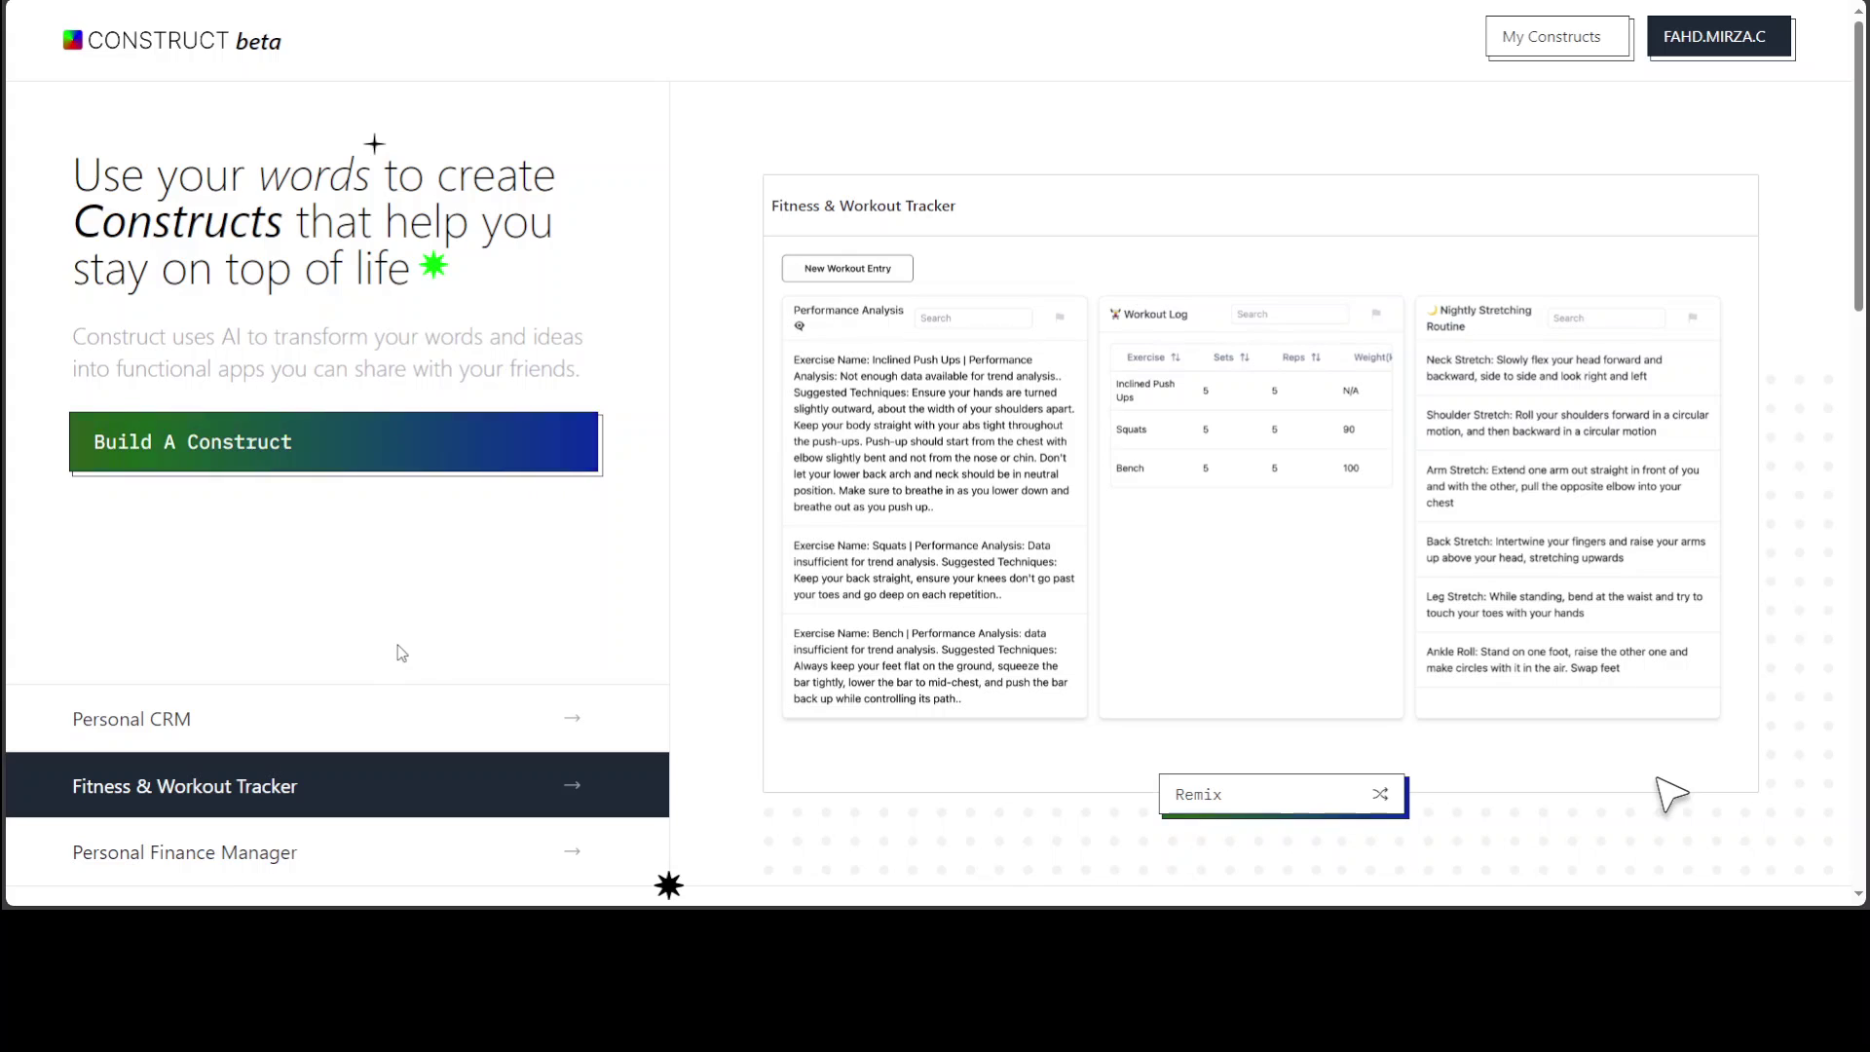
Start building a new construct and name it "MyWalker"
click(209, 448)
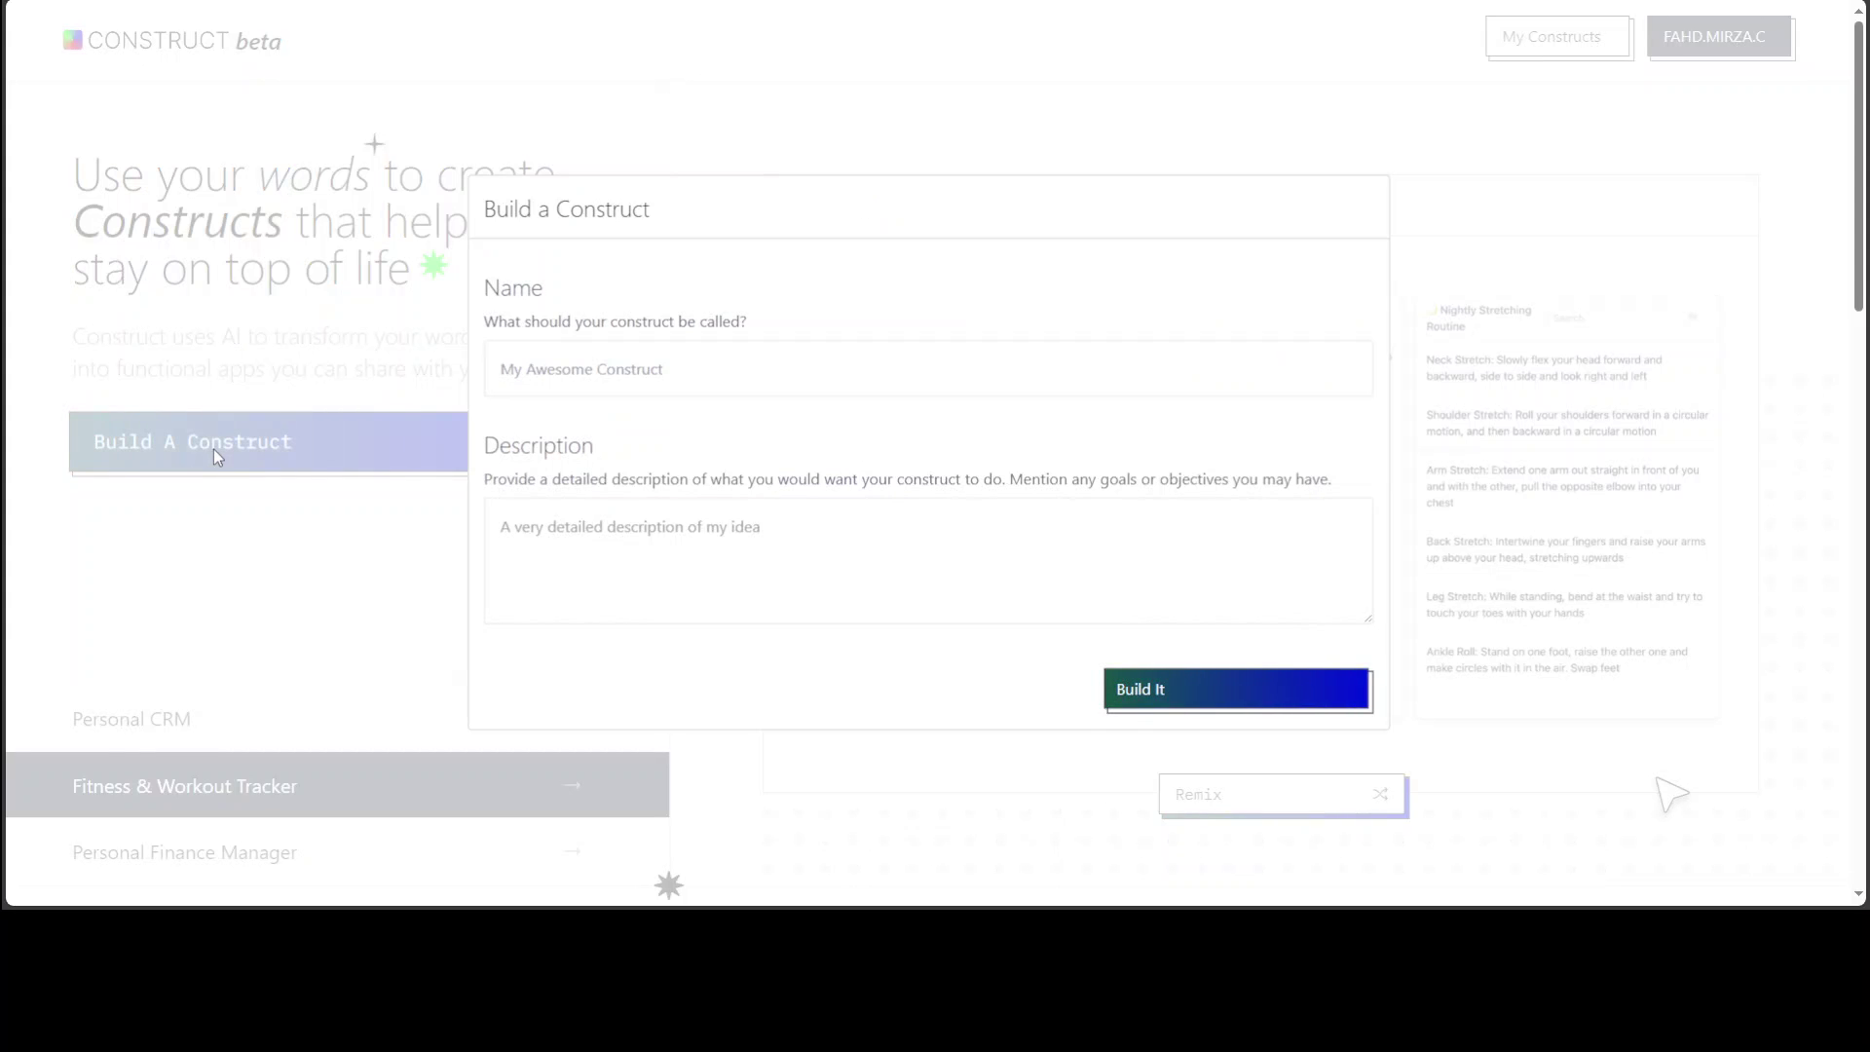
click(542, 375)
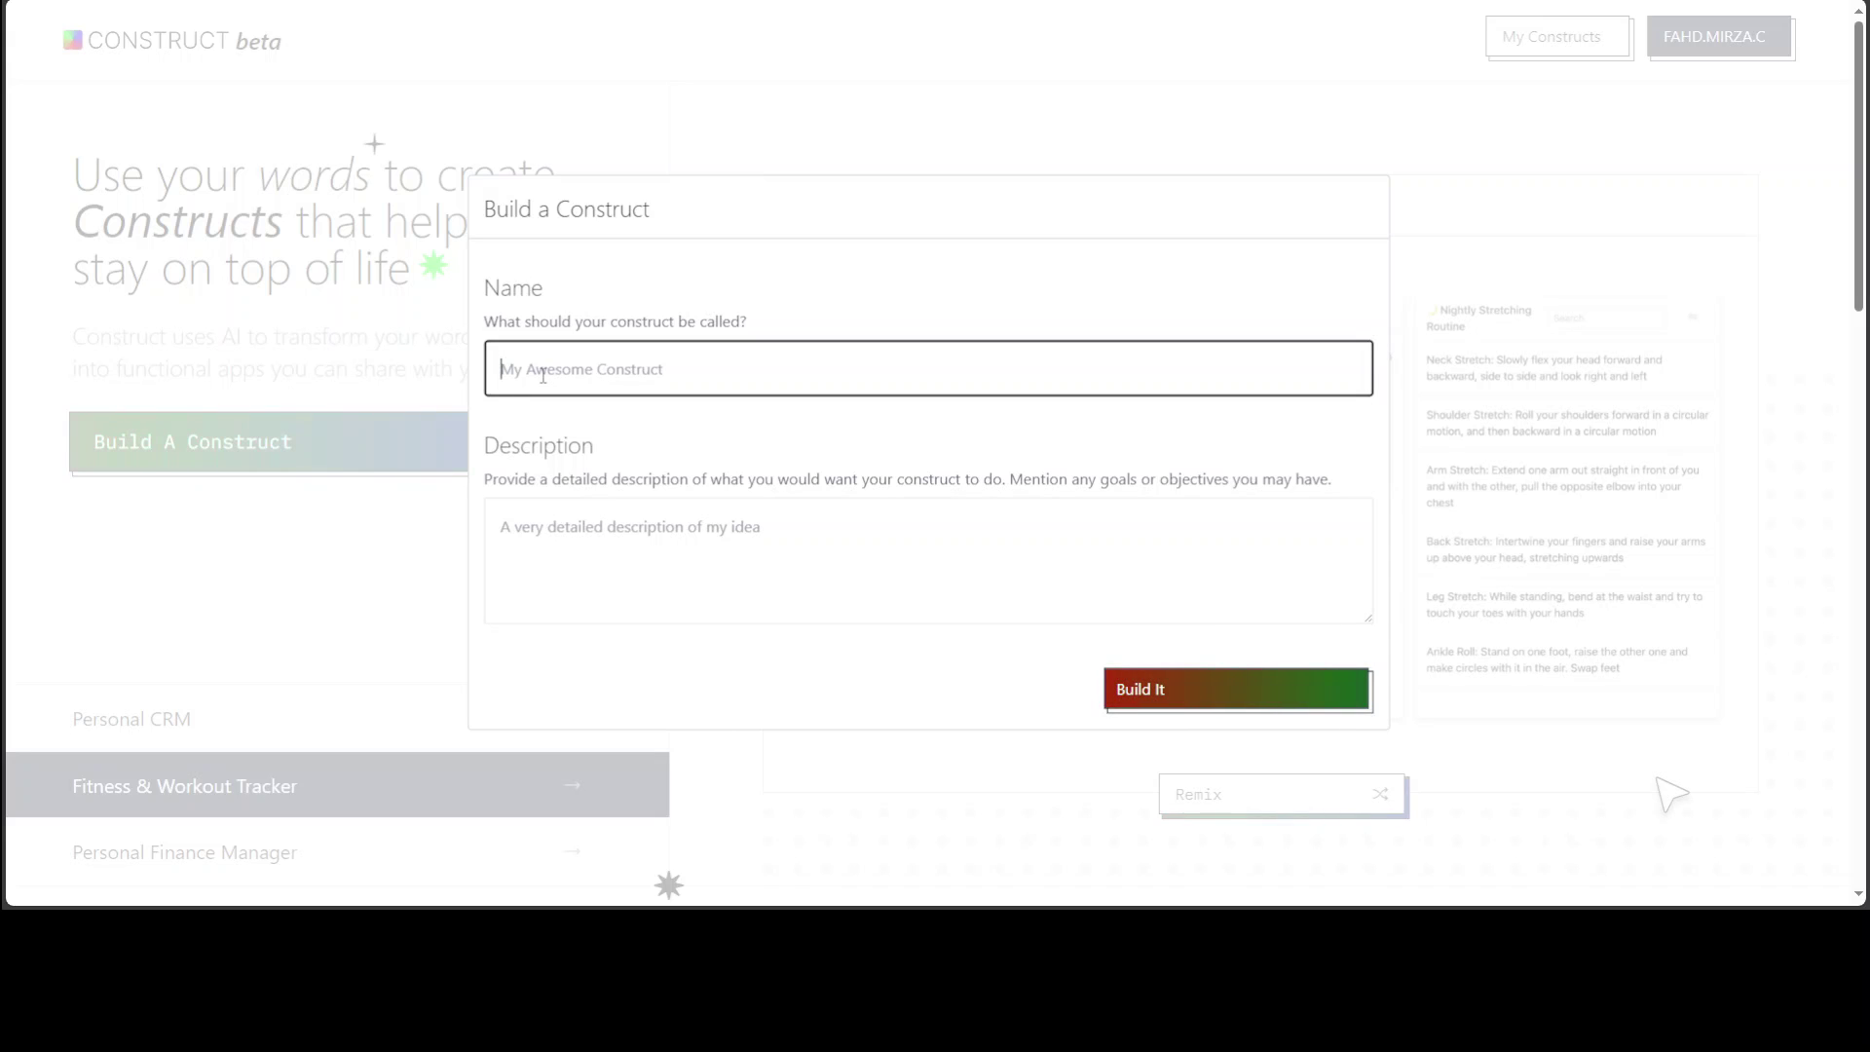
text(MyWa)
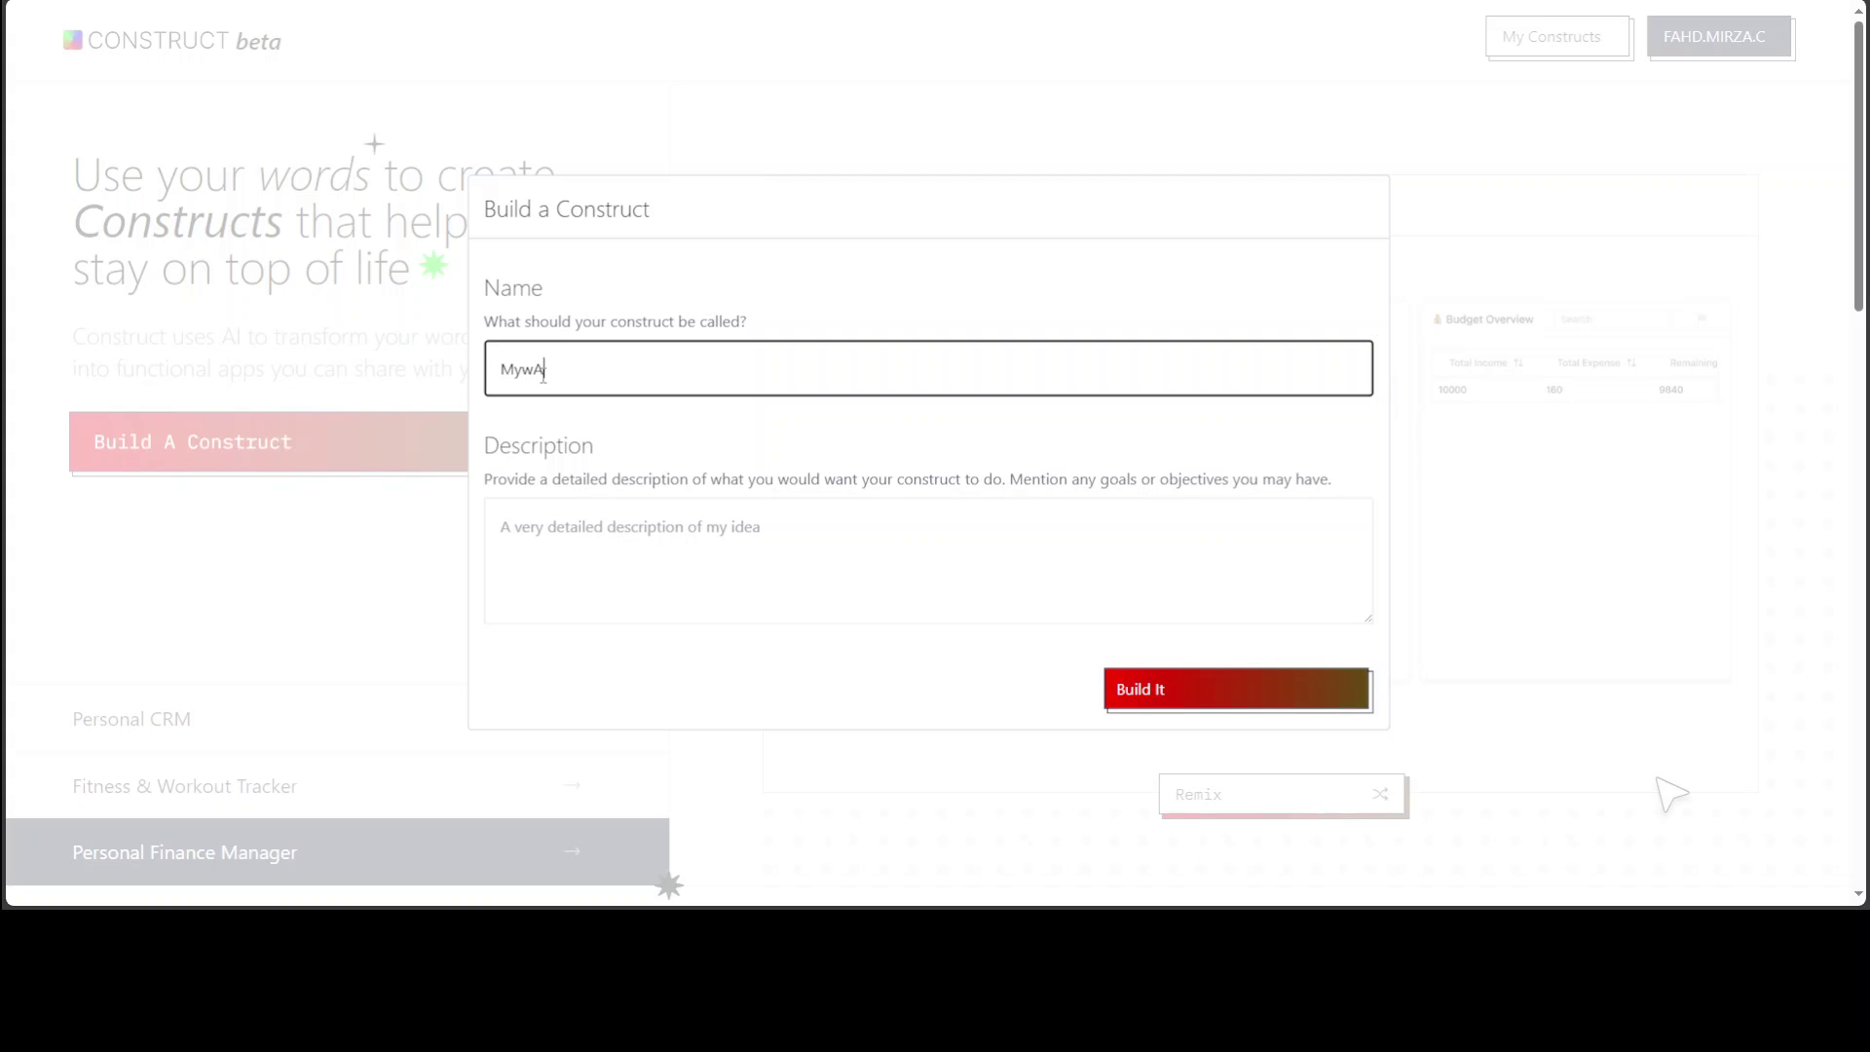
text(lker)
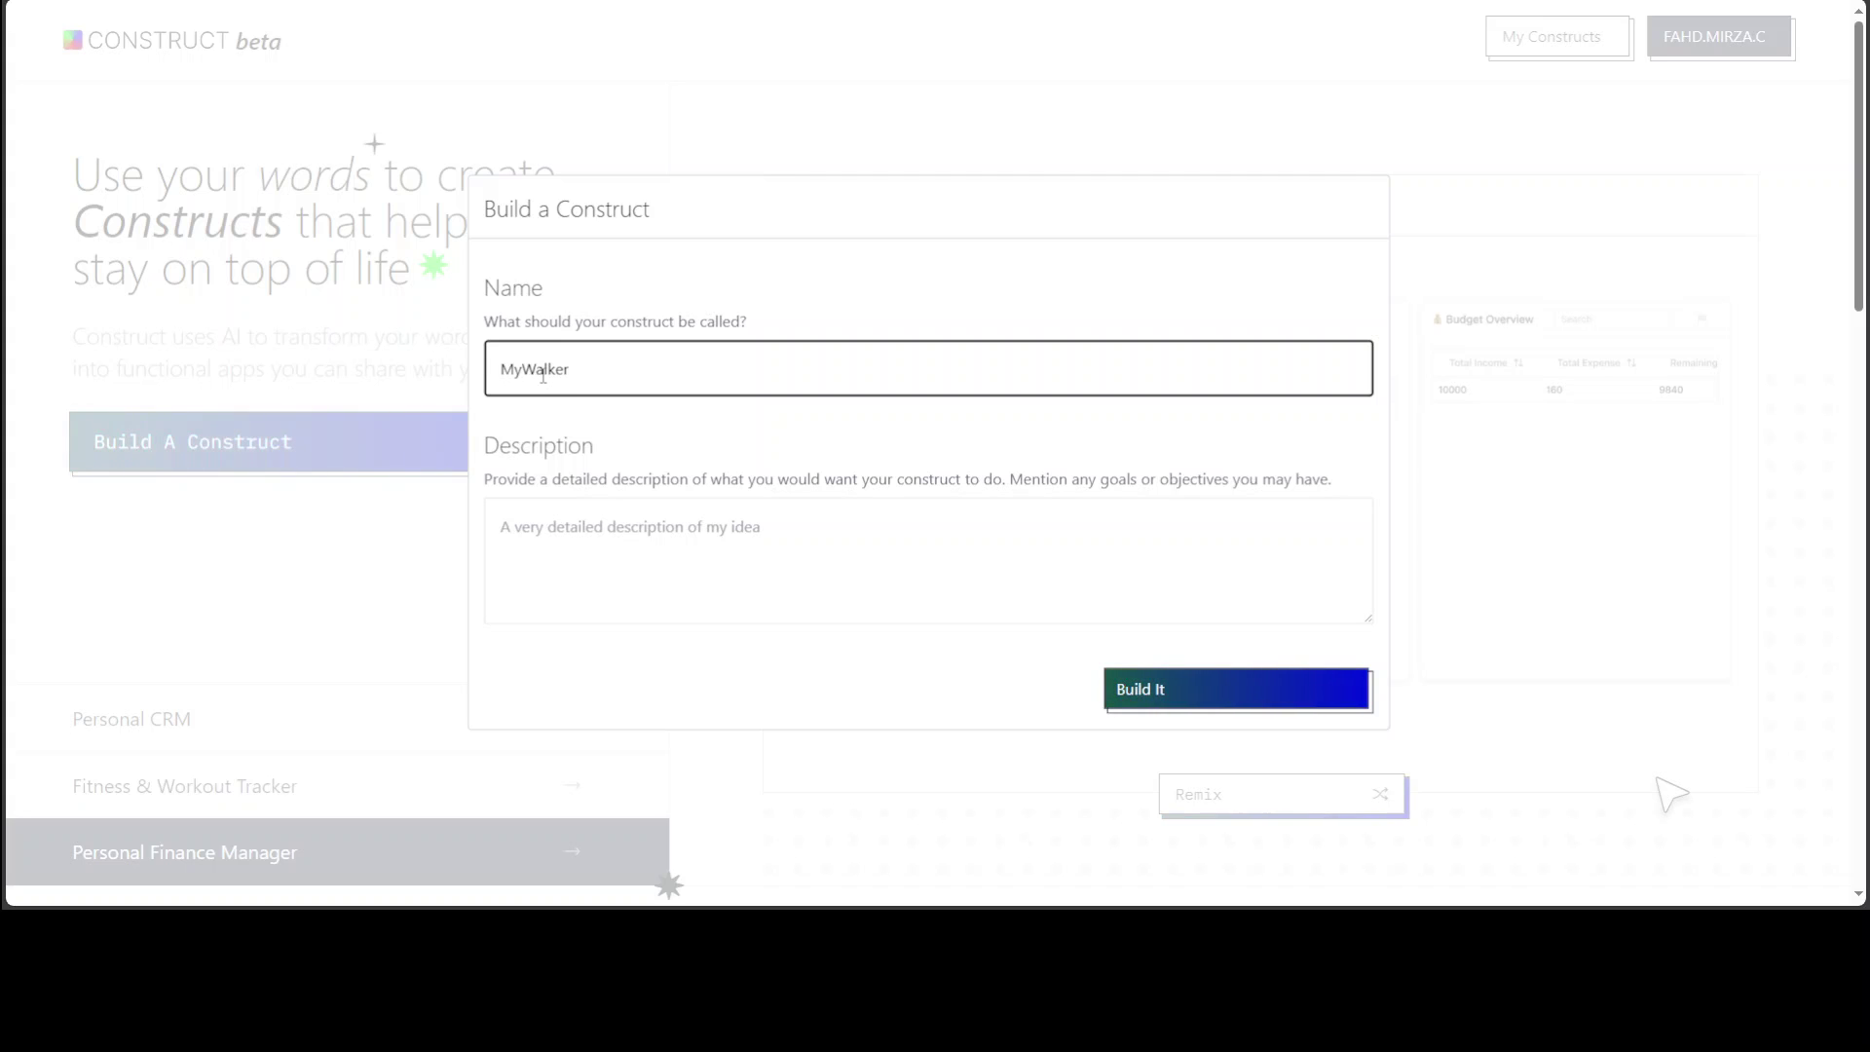
click(570, 544)
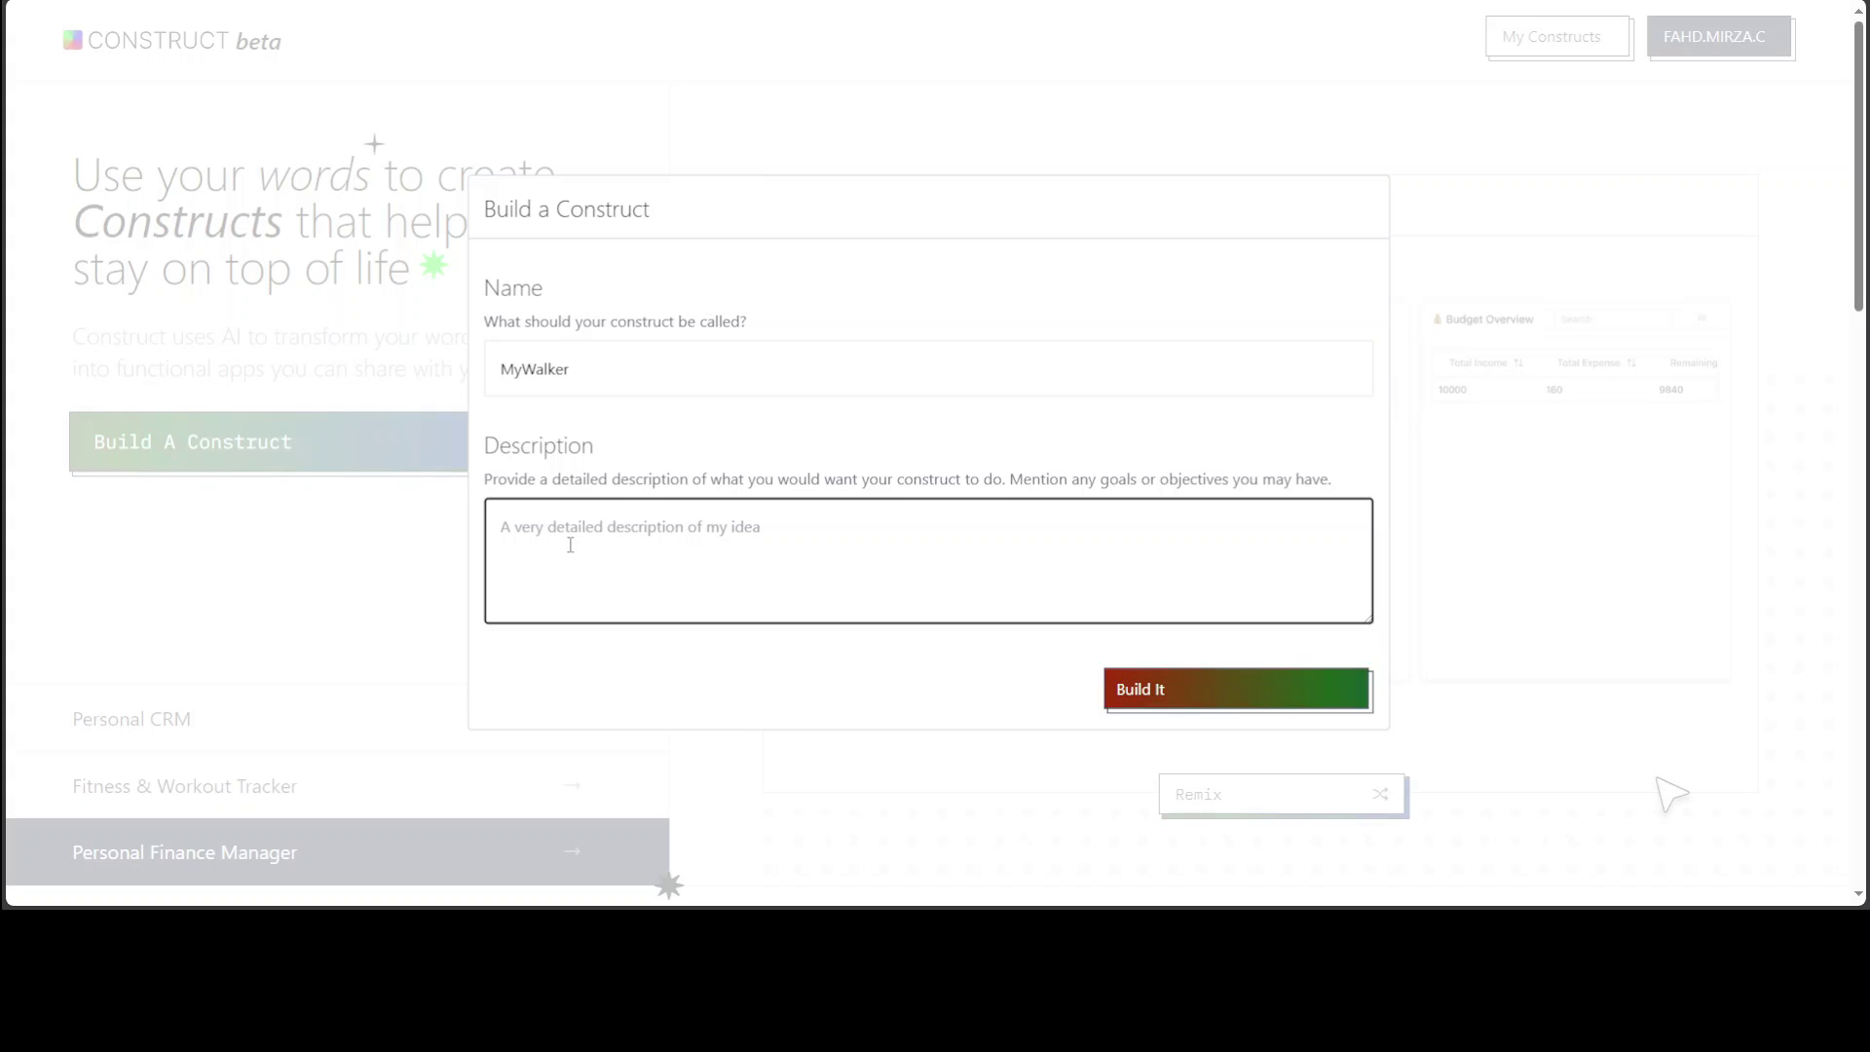
text(Tell me the )
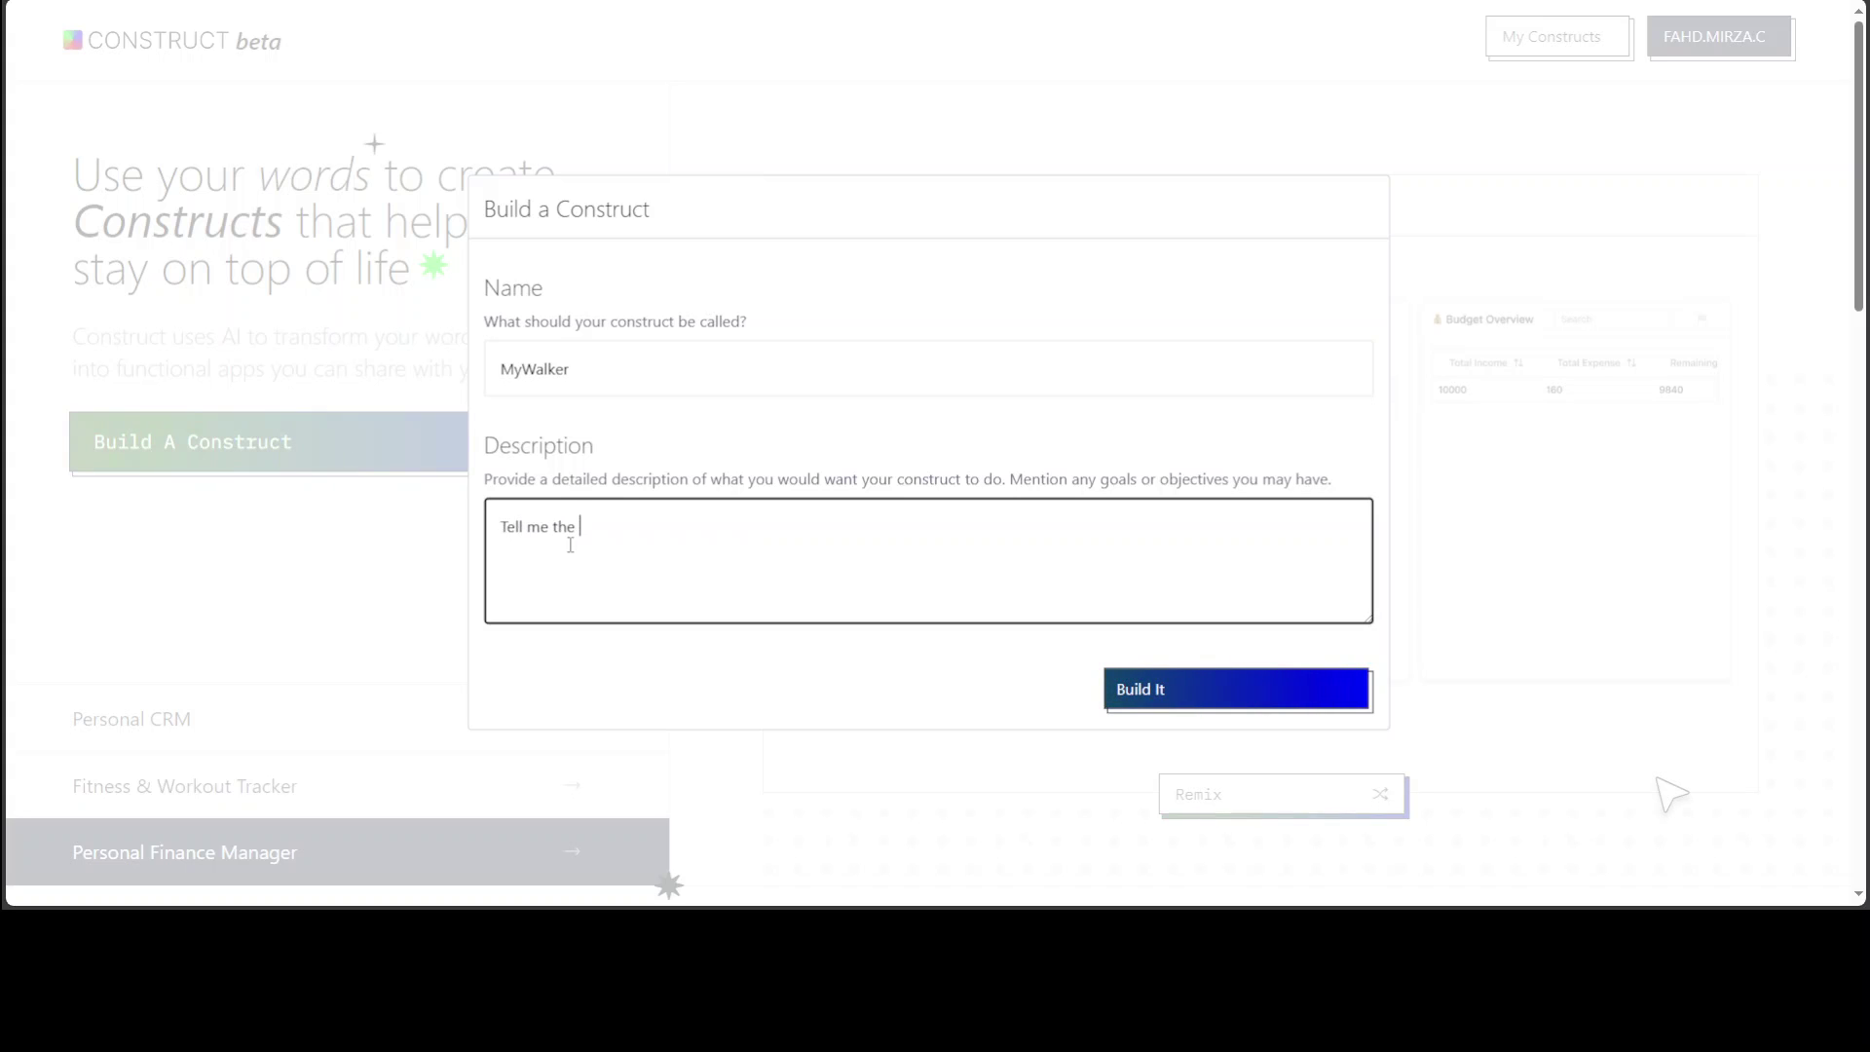
text(nearest walking paths)
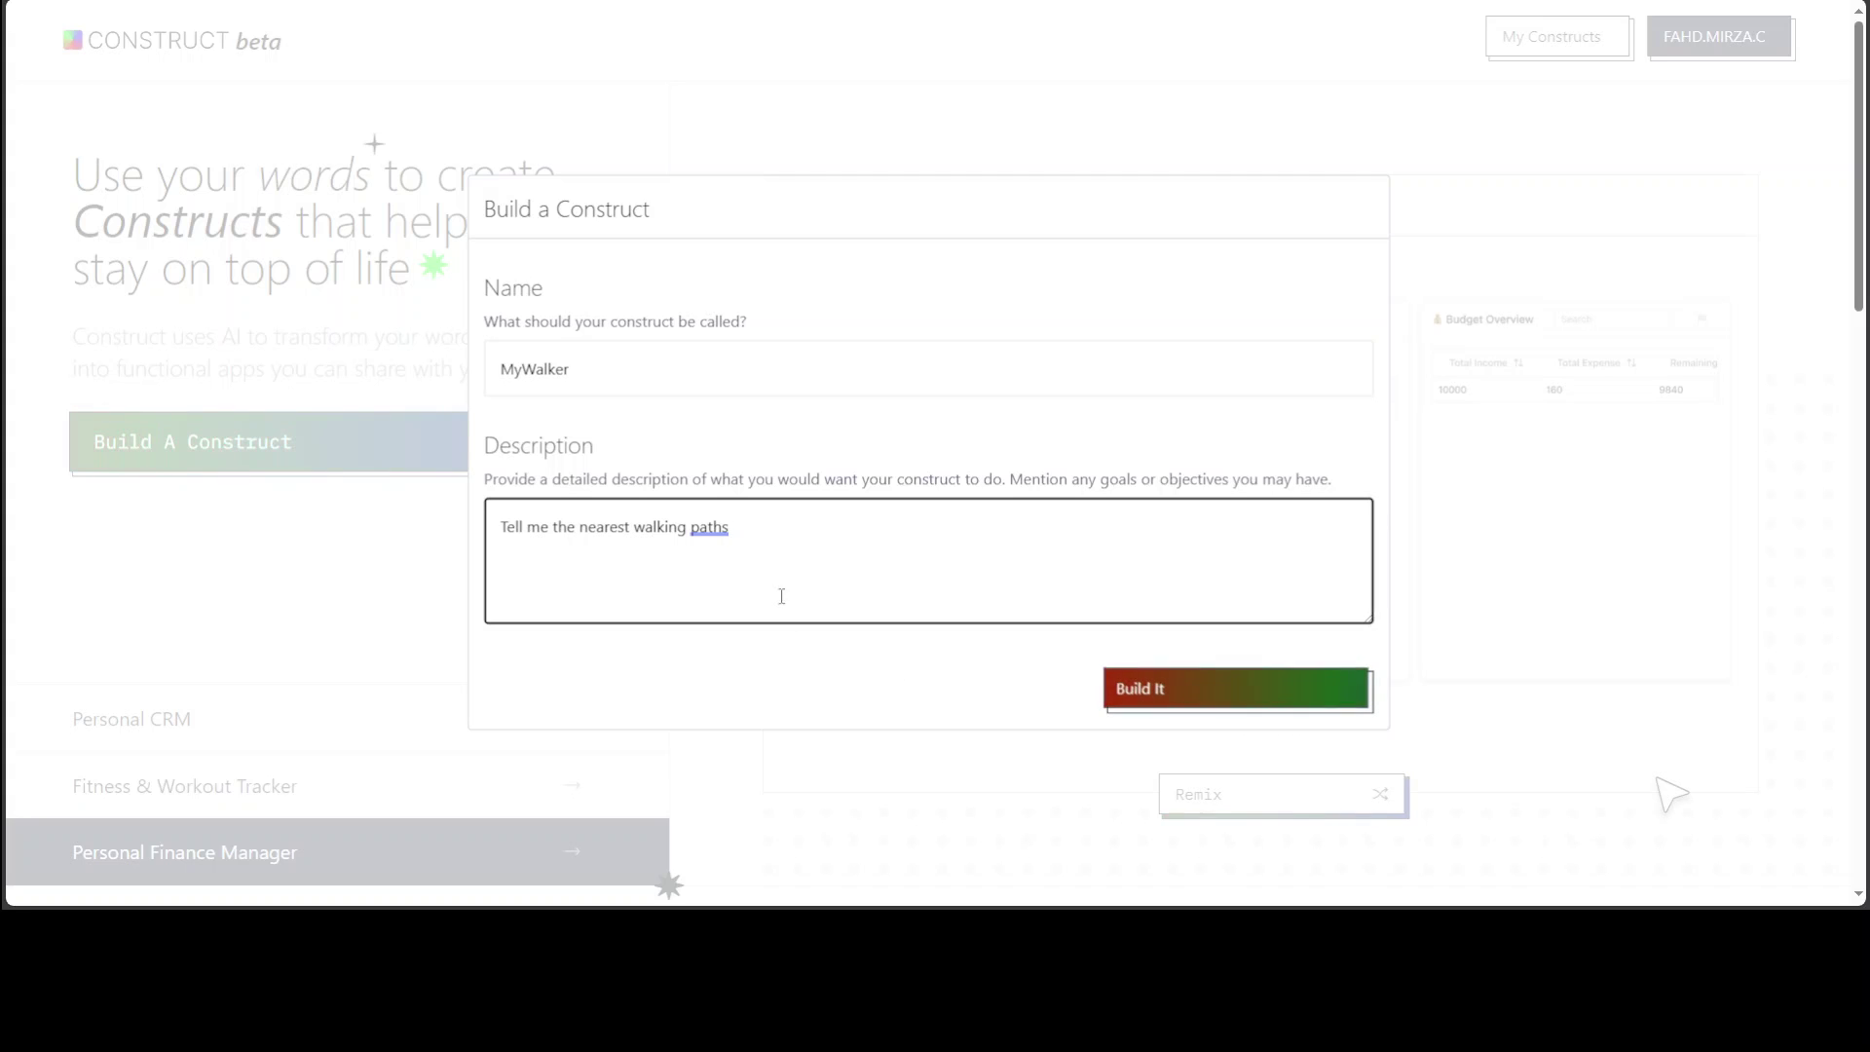
Replace the description with "Hi, I live in Sydney, Australia and I am an avid walker. Please tell me the nearest"
drag(797, 532, 467, 537)
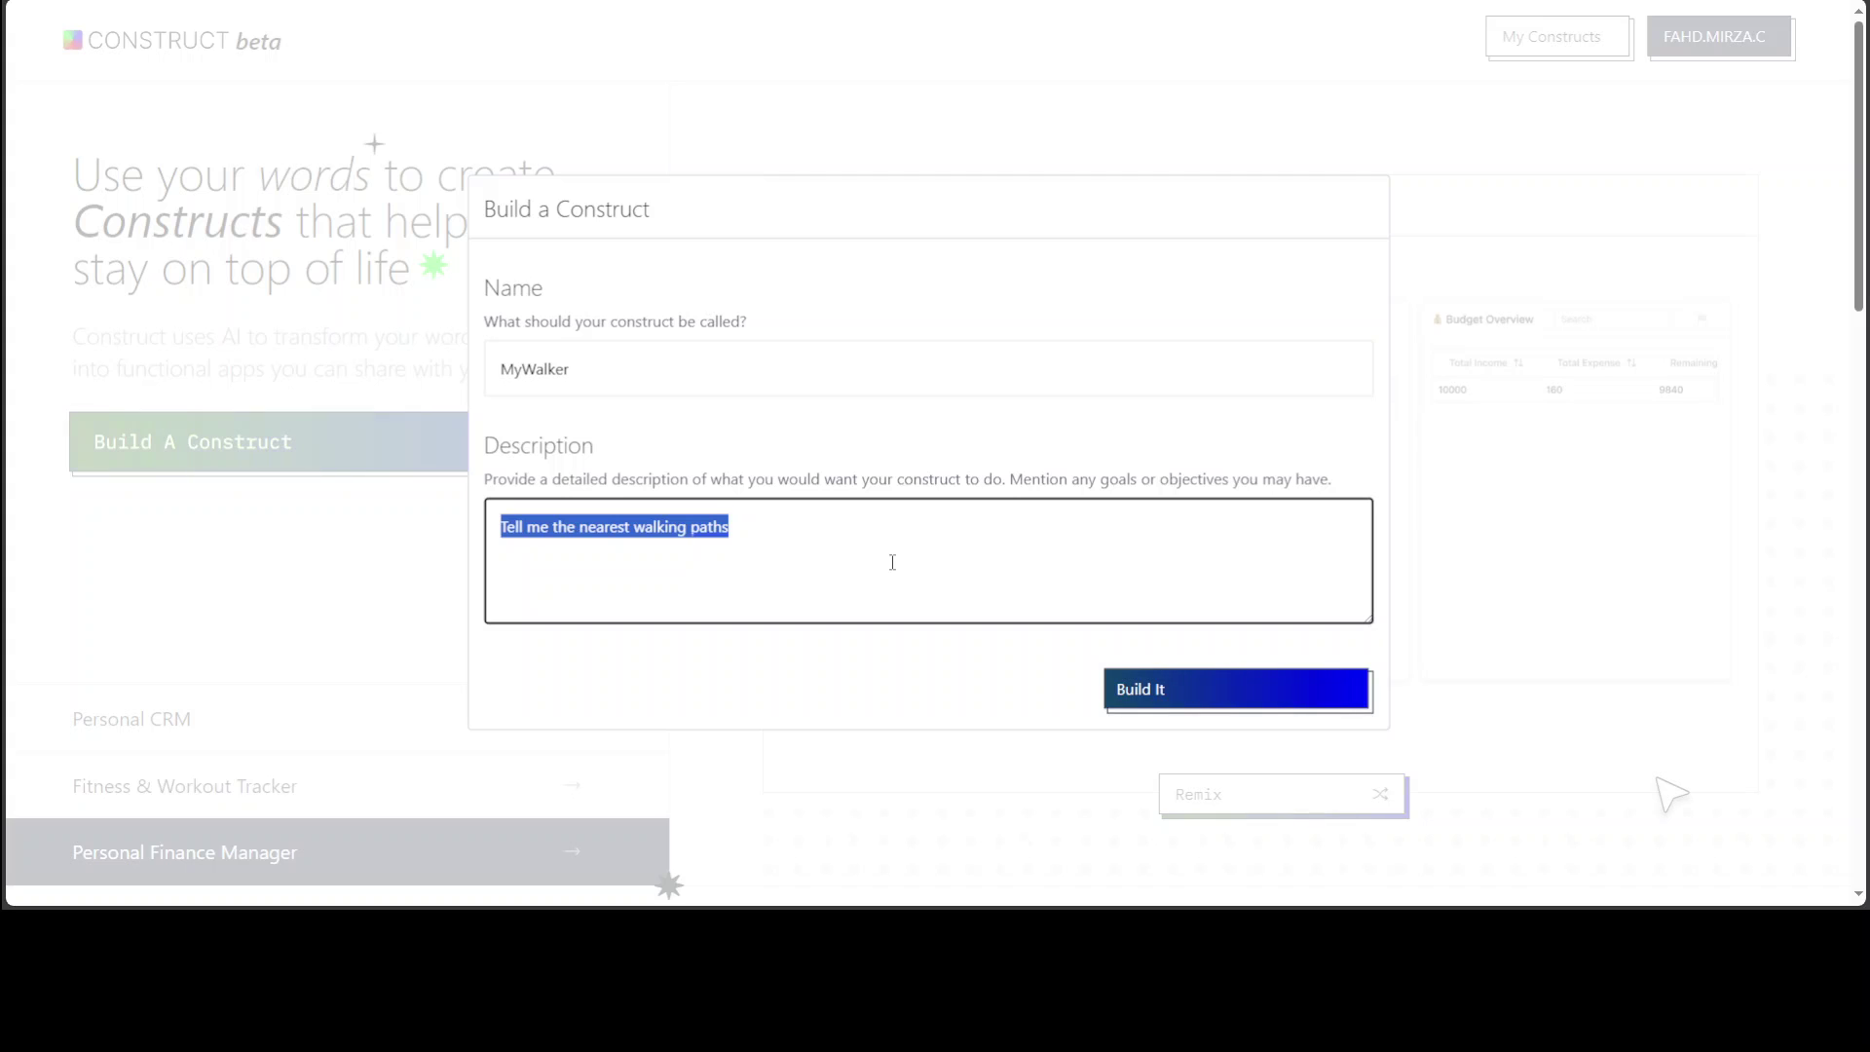
text(Hi,)
key(Return)
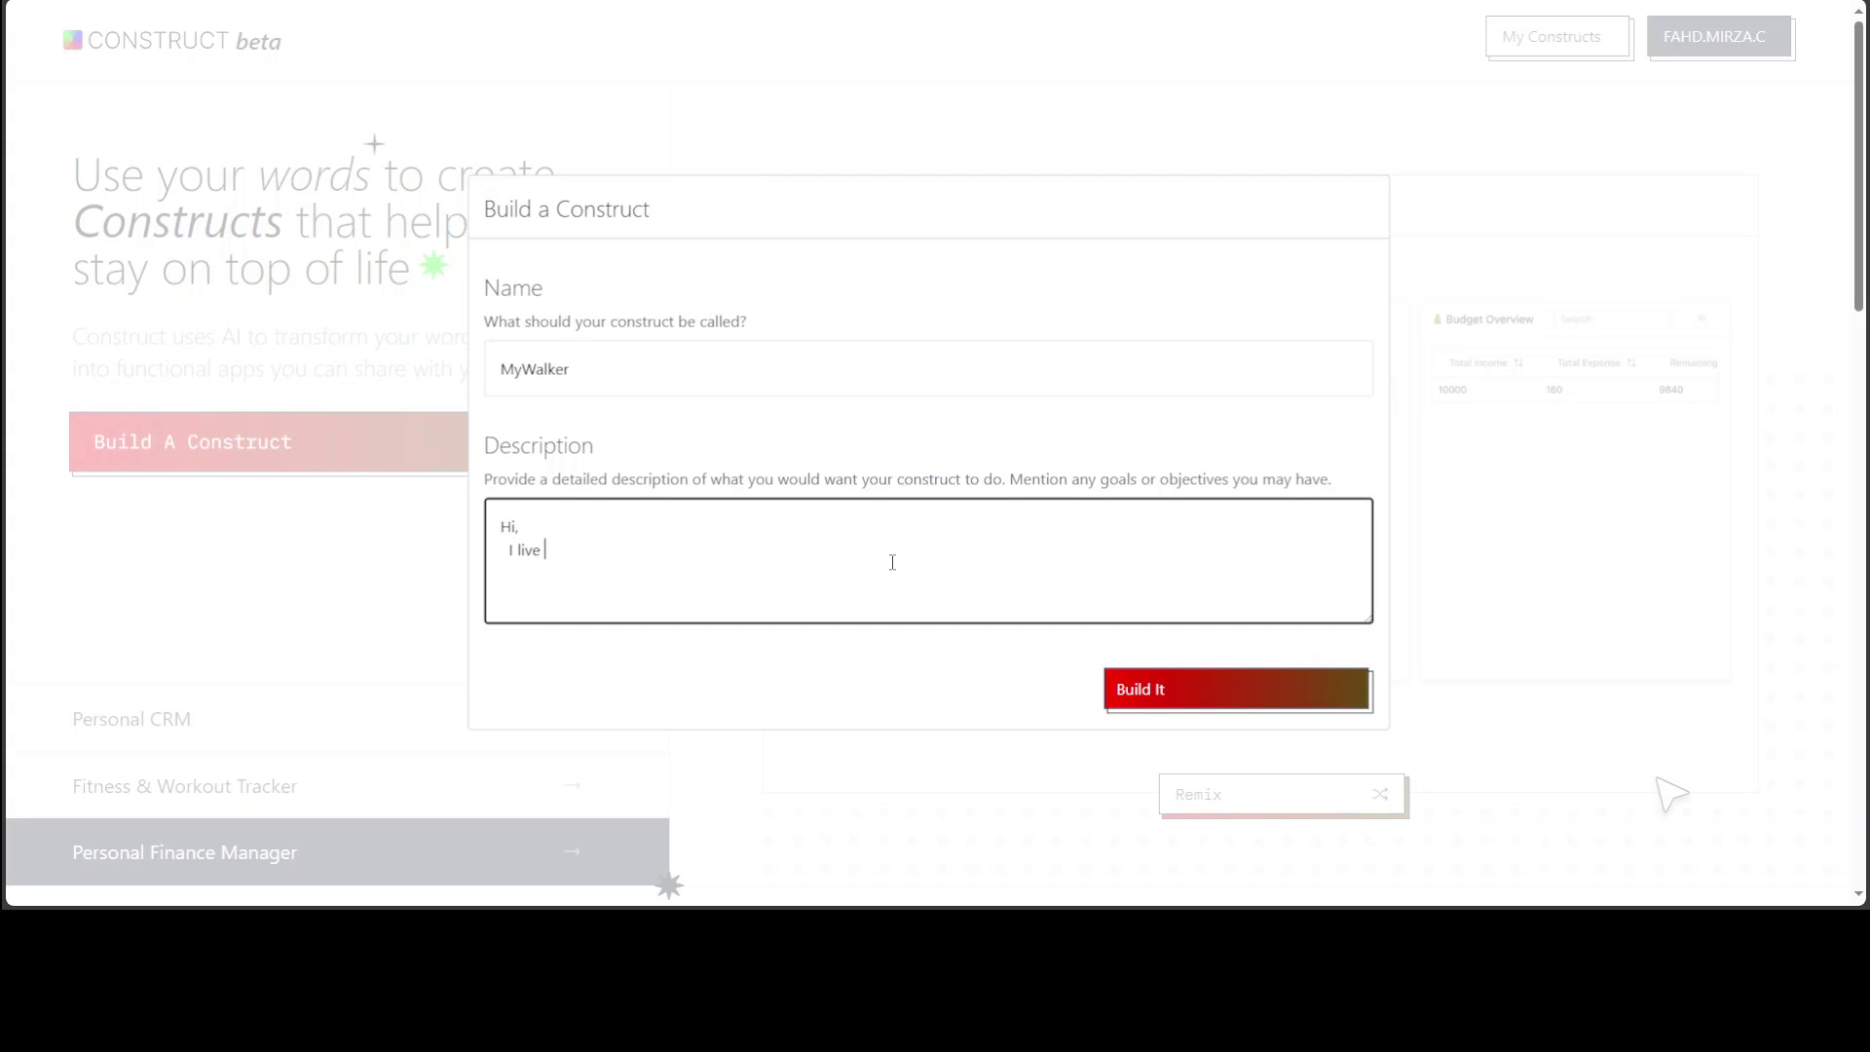
text(I live in Sydney, Austra)
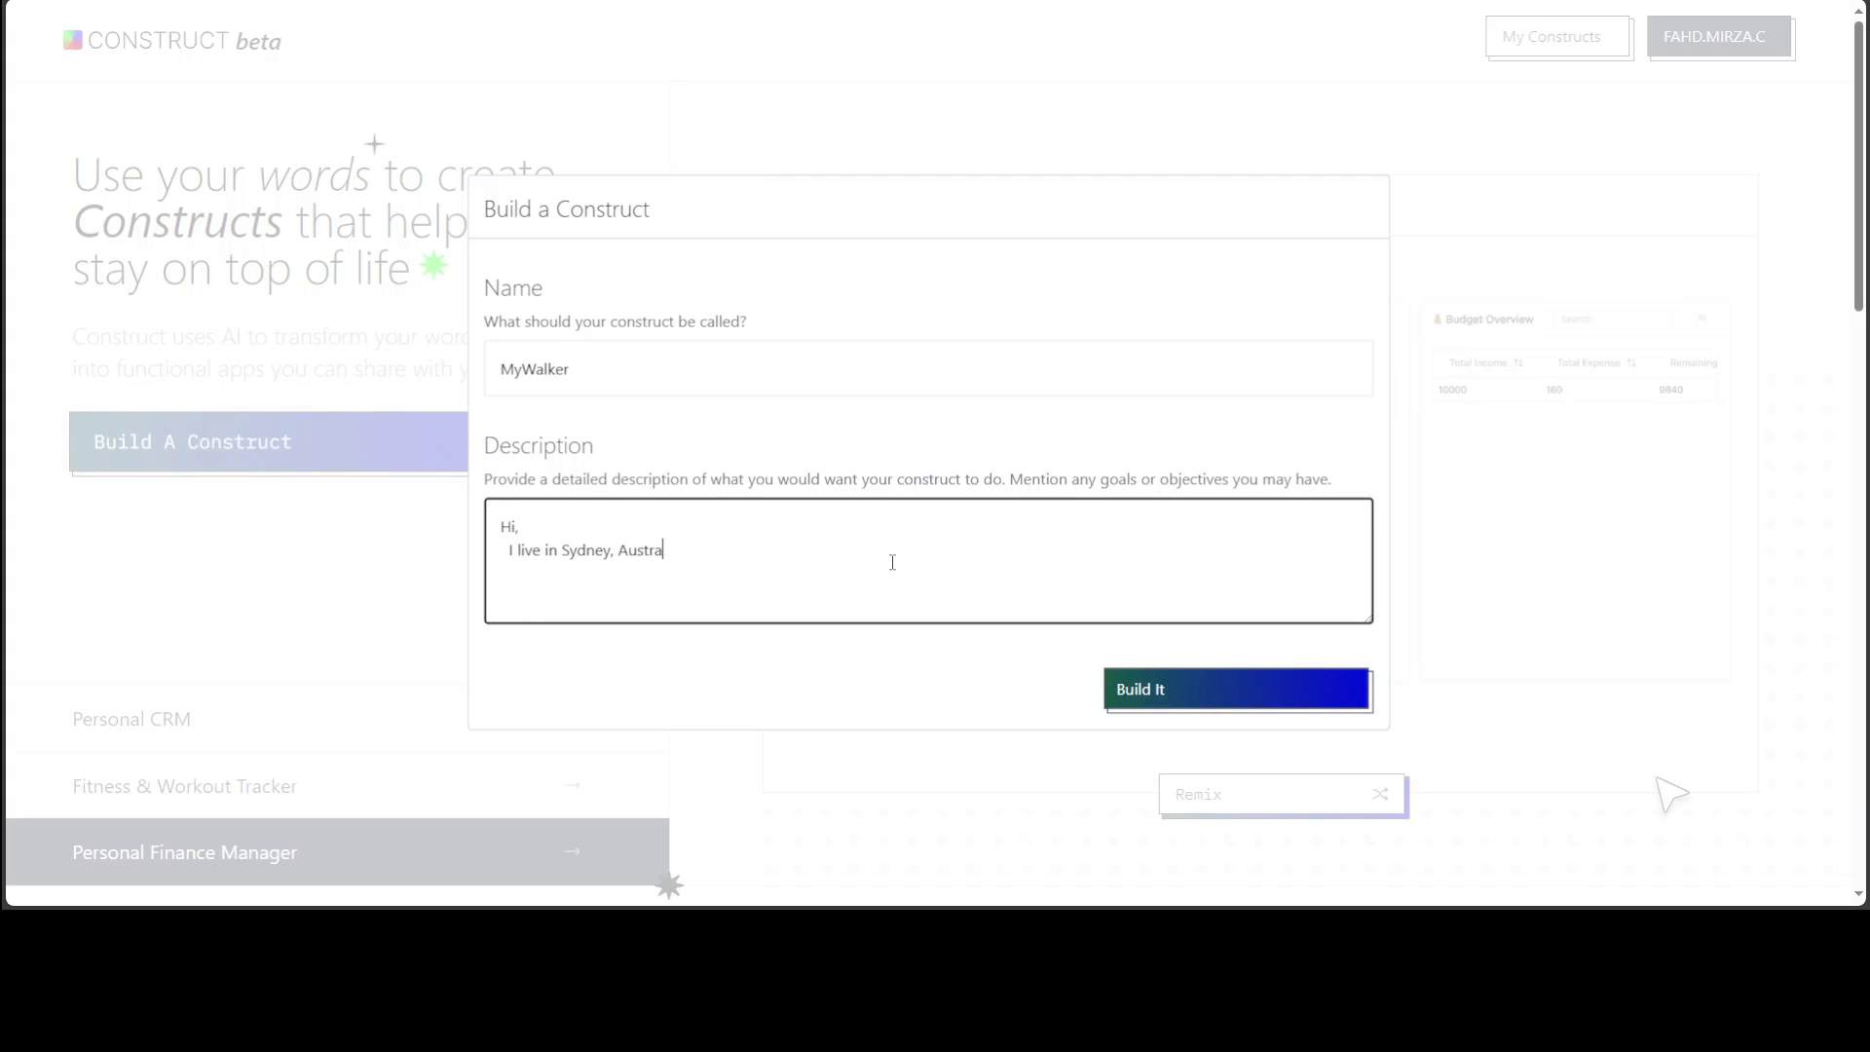
text(lia and I am)
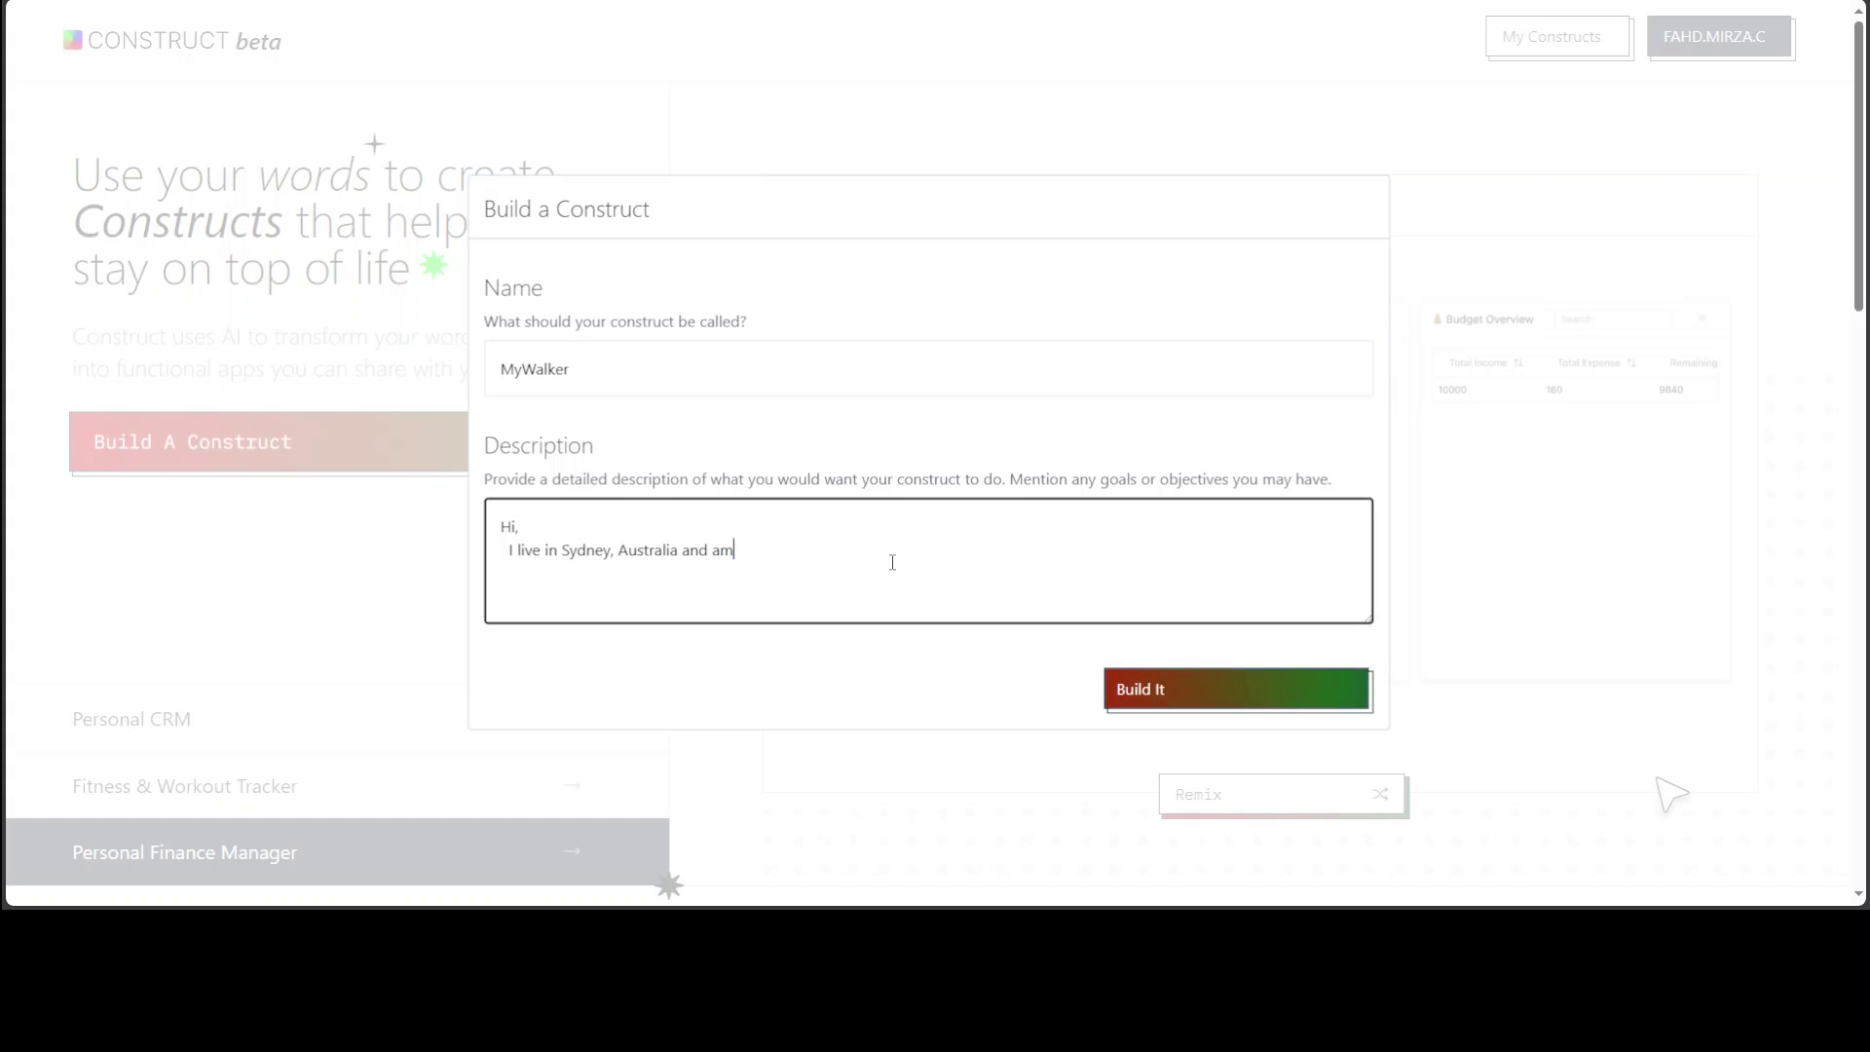
text( an avid walker. Please tell me the neare)
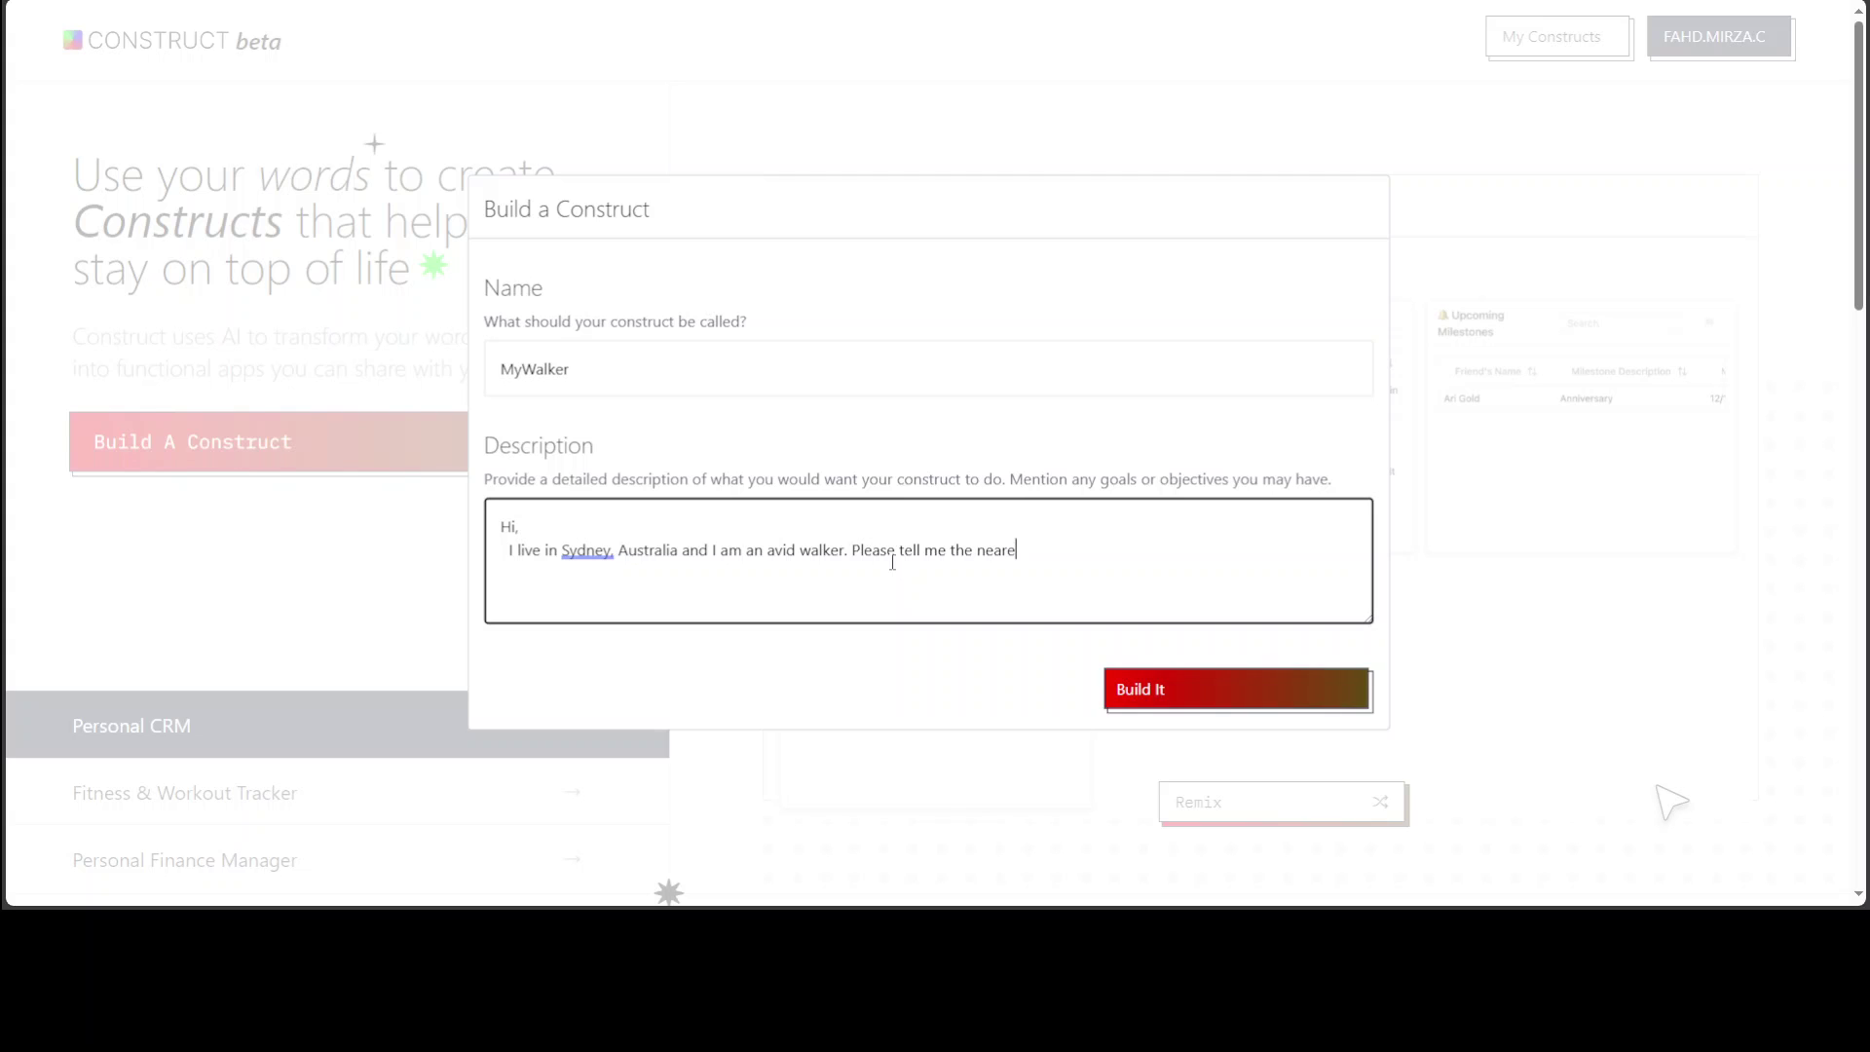
Complete the description with "safe walking paths where I can enjoy the nature" and build the construct
text(st safe )
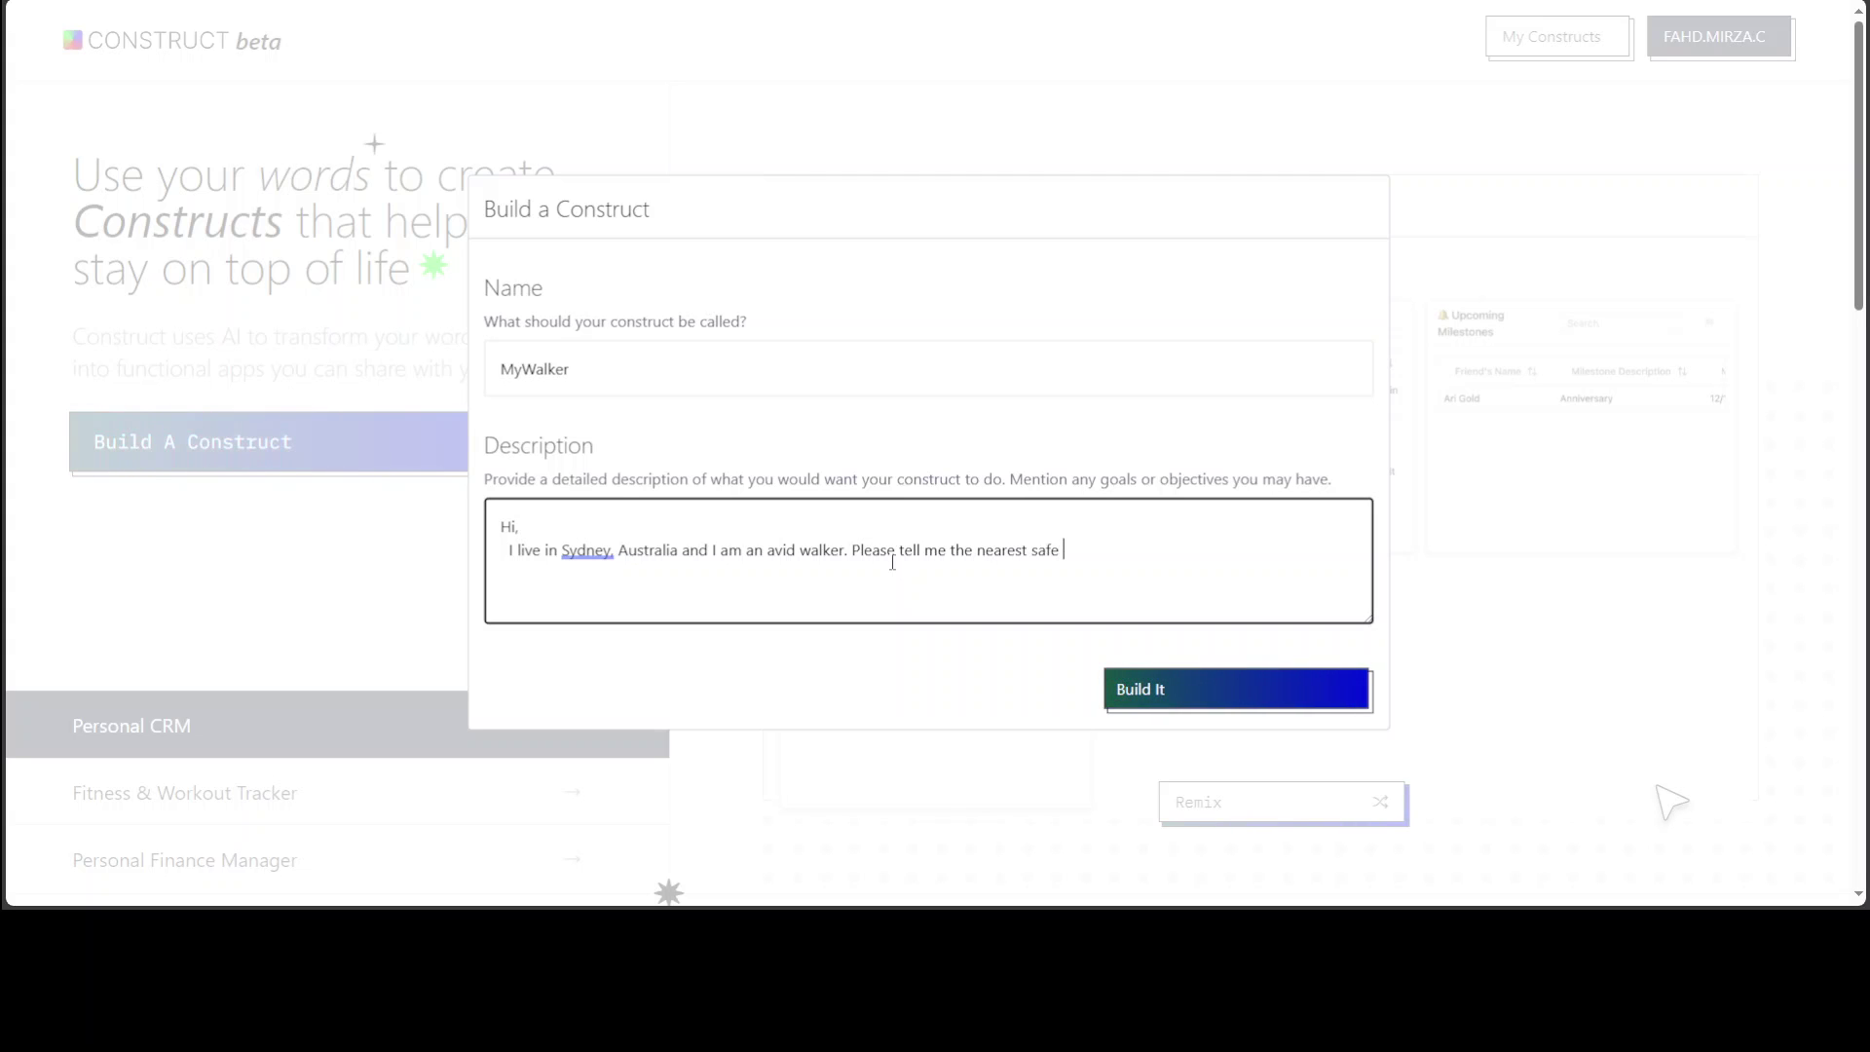
text(walking paths )
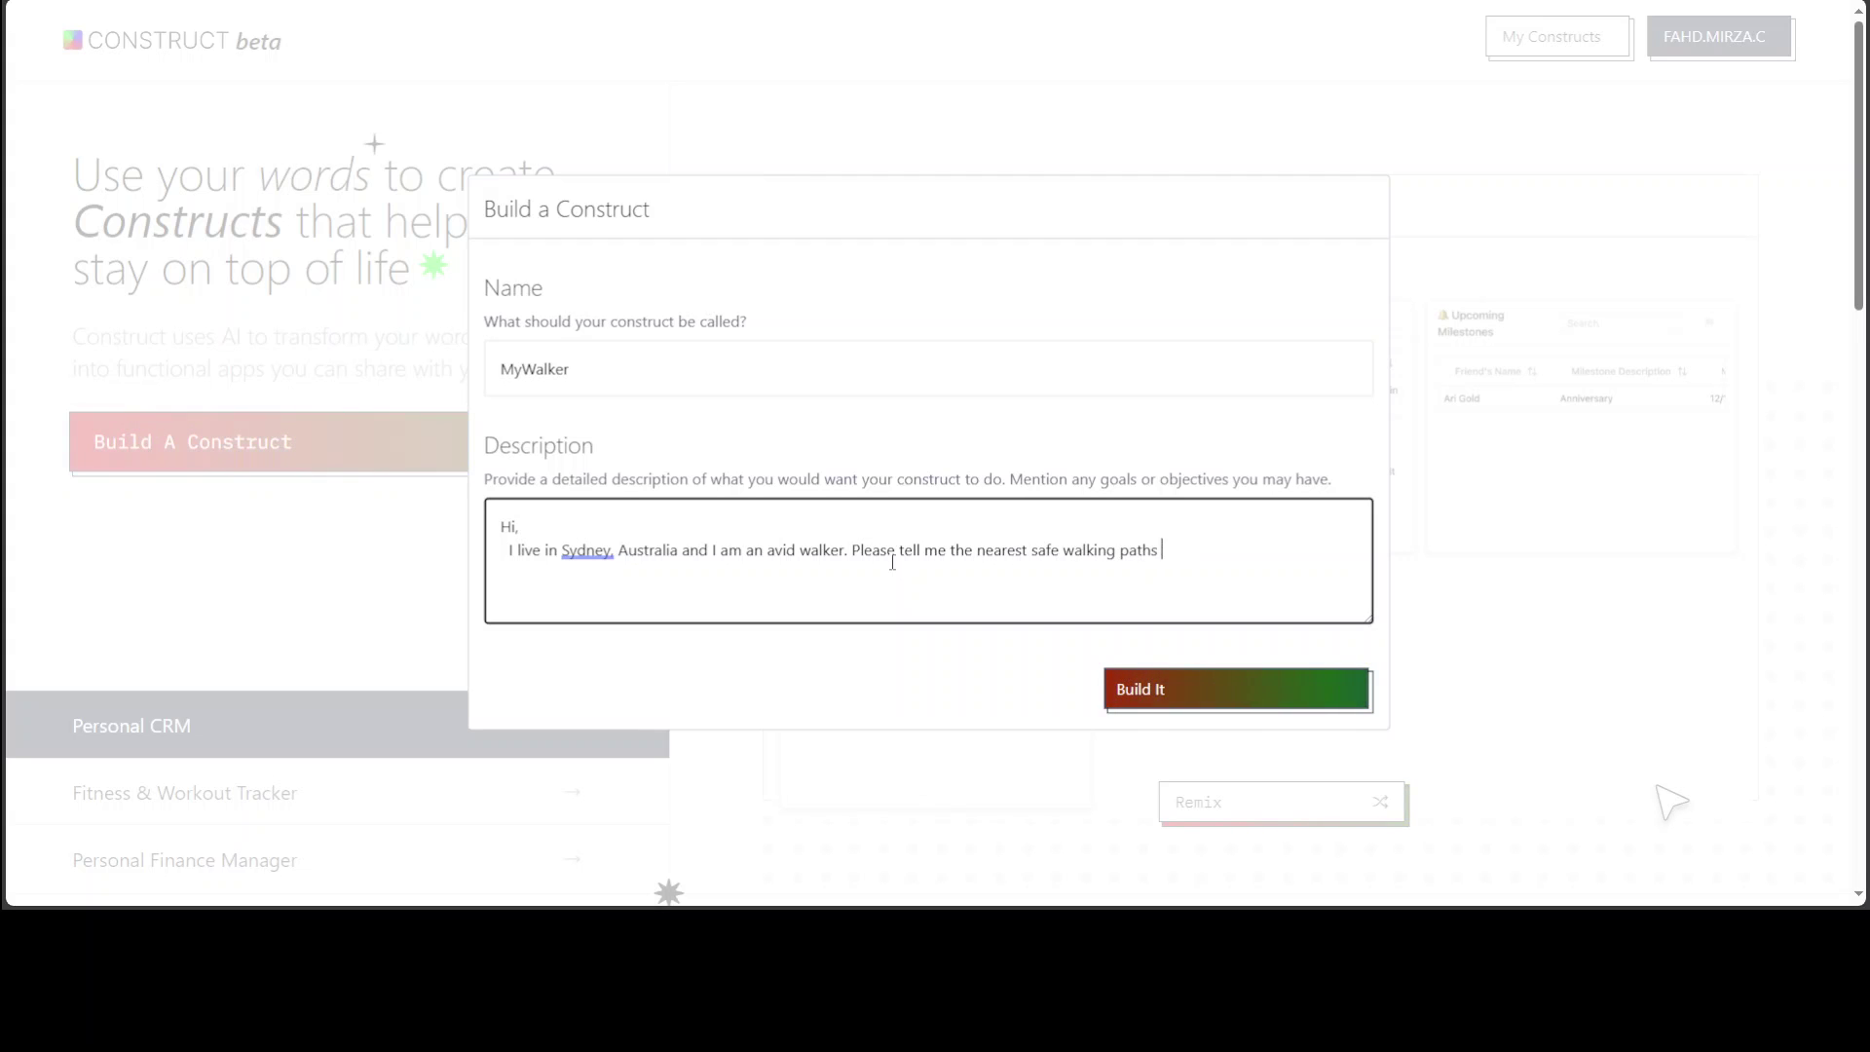
text(where I can)
key(Tab)
text(enjoy the)
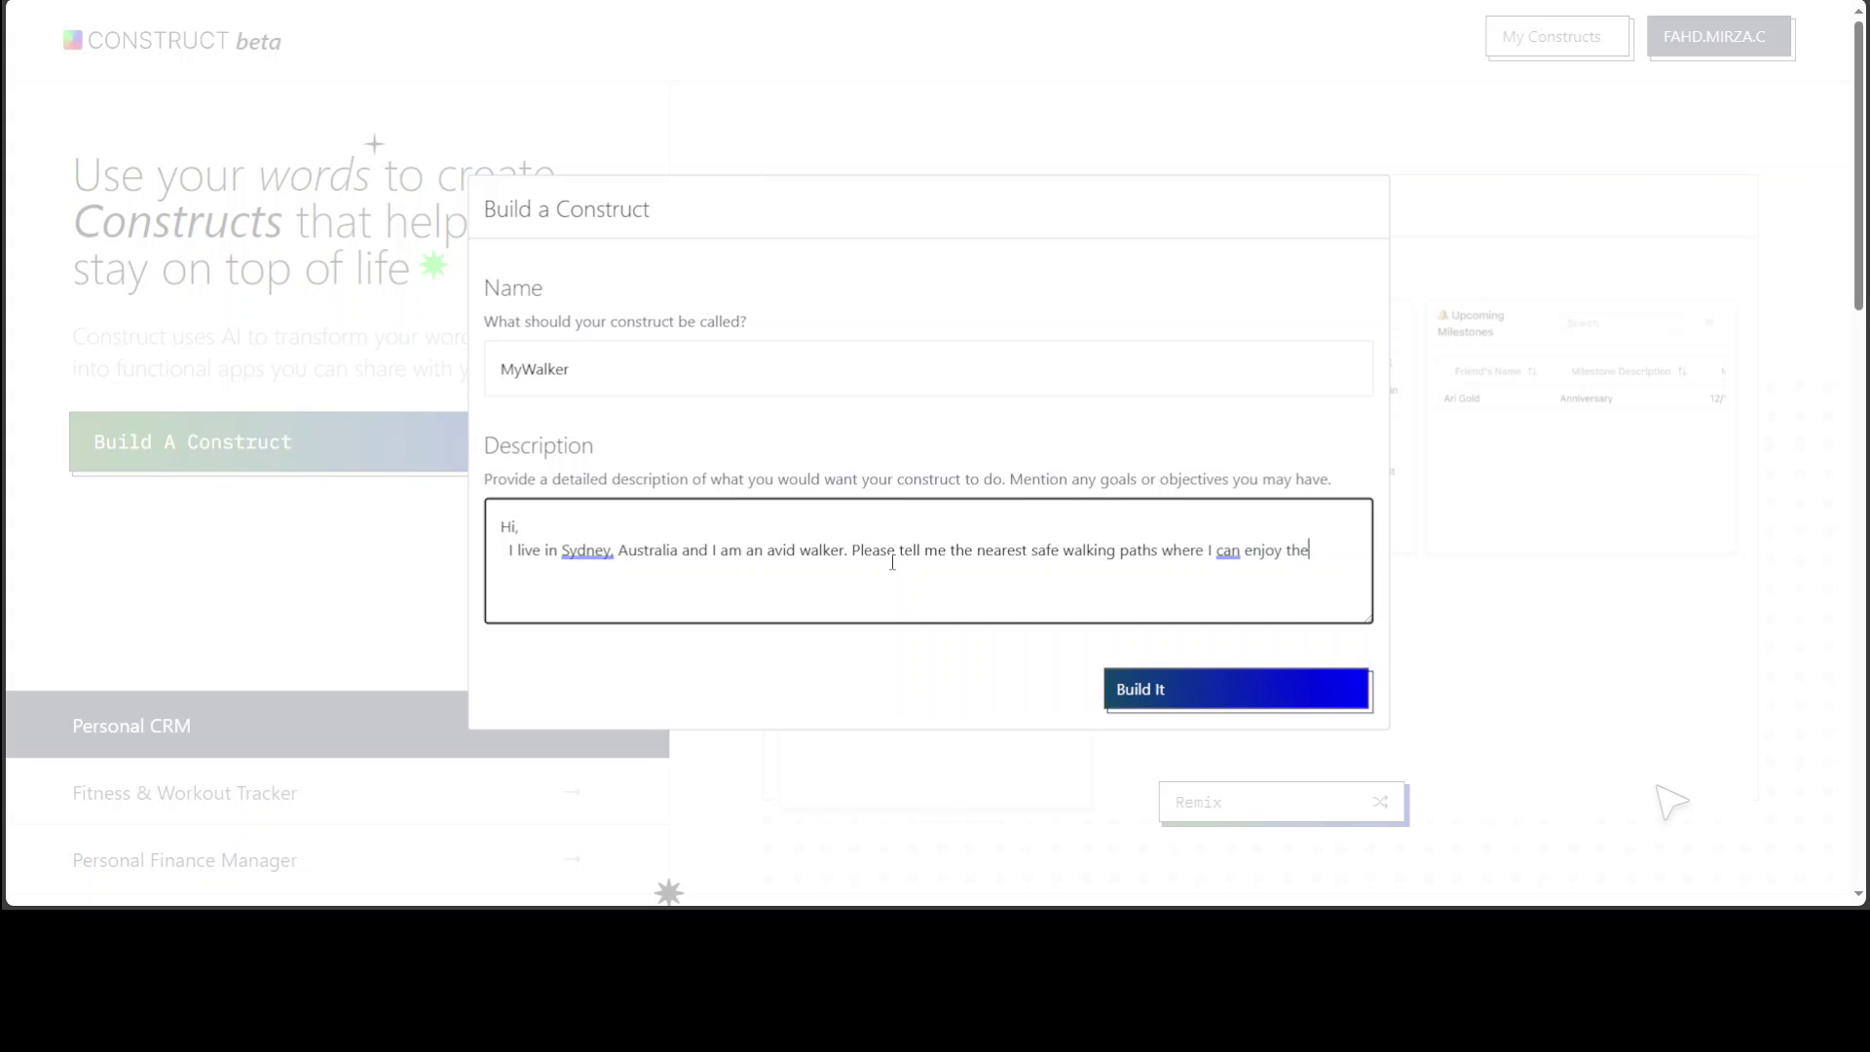
text( nature)
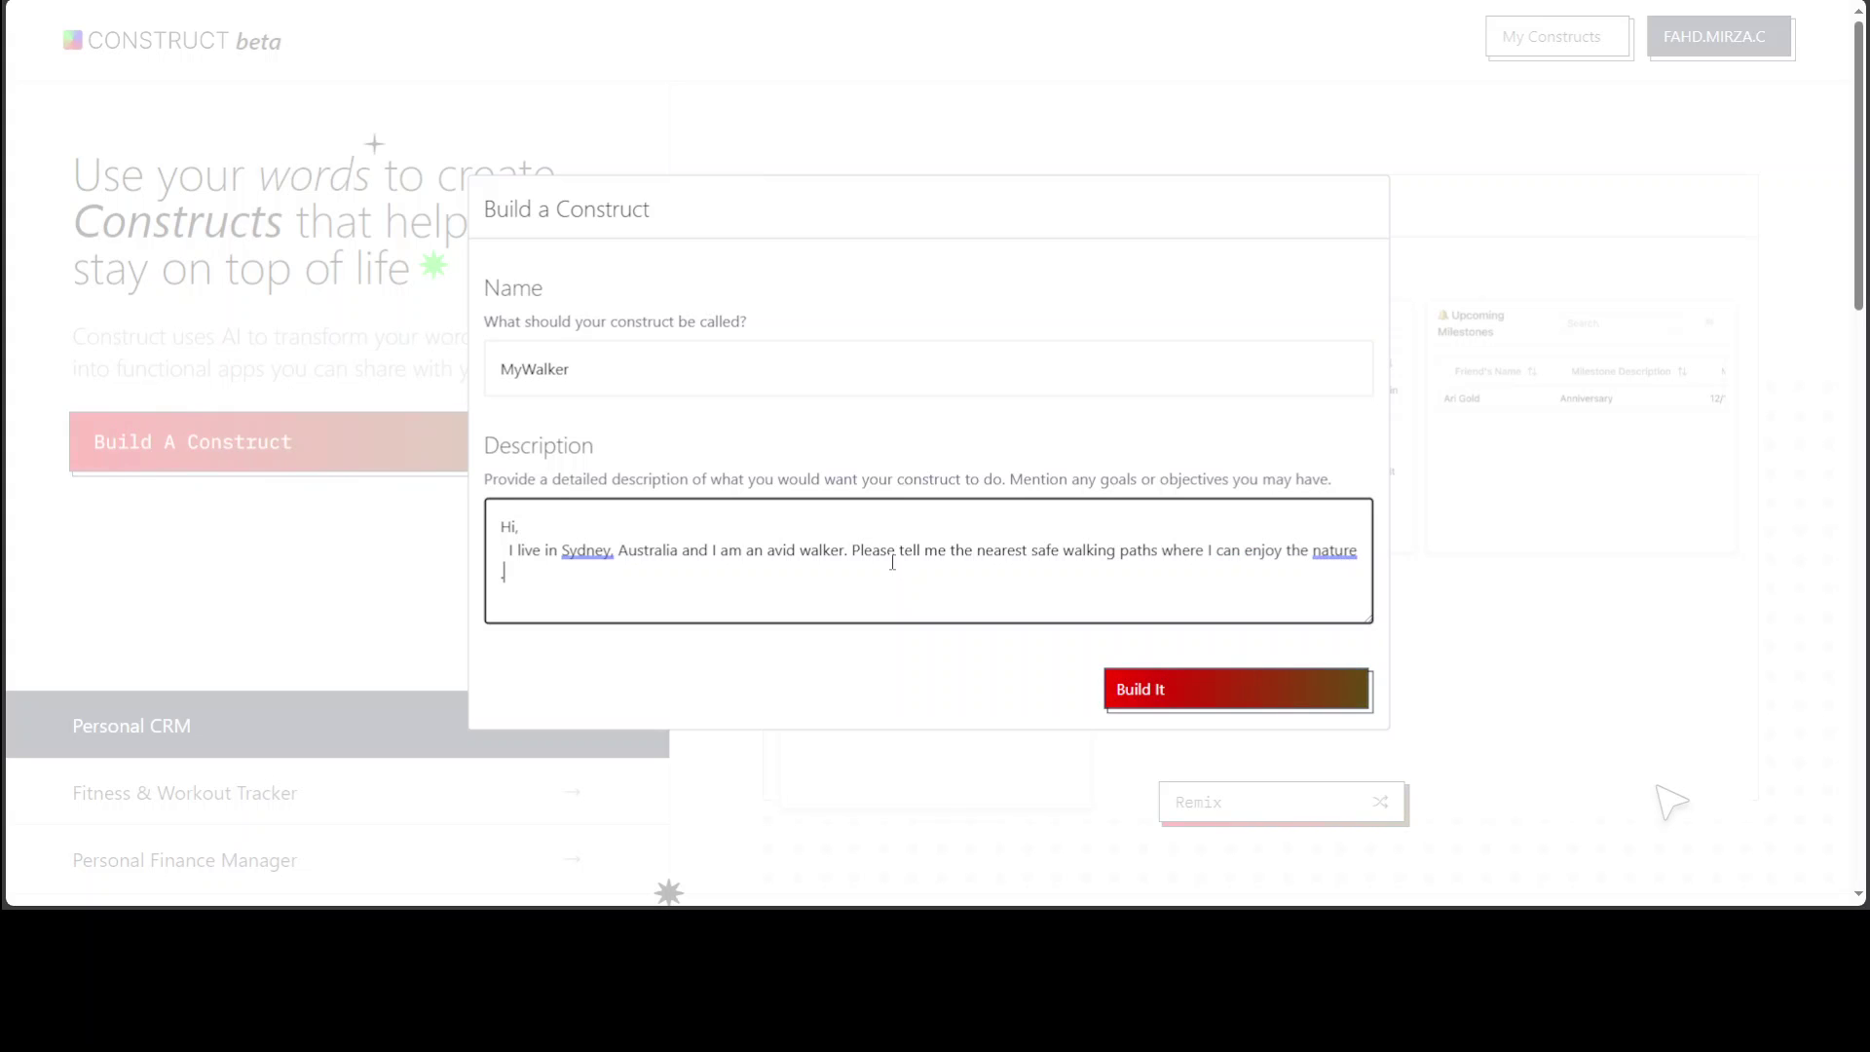
click(1212, 691)
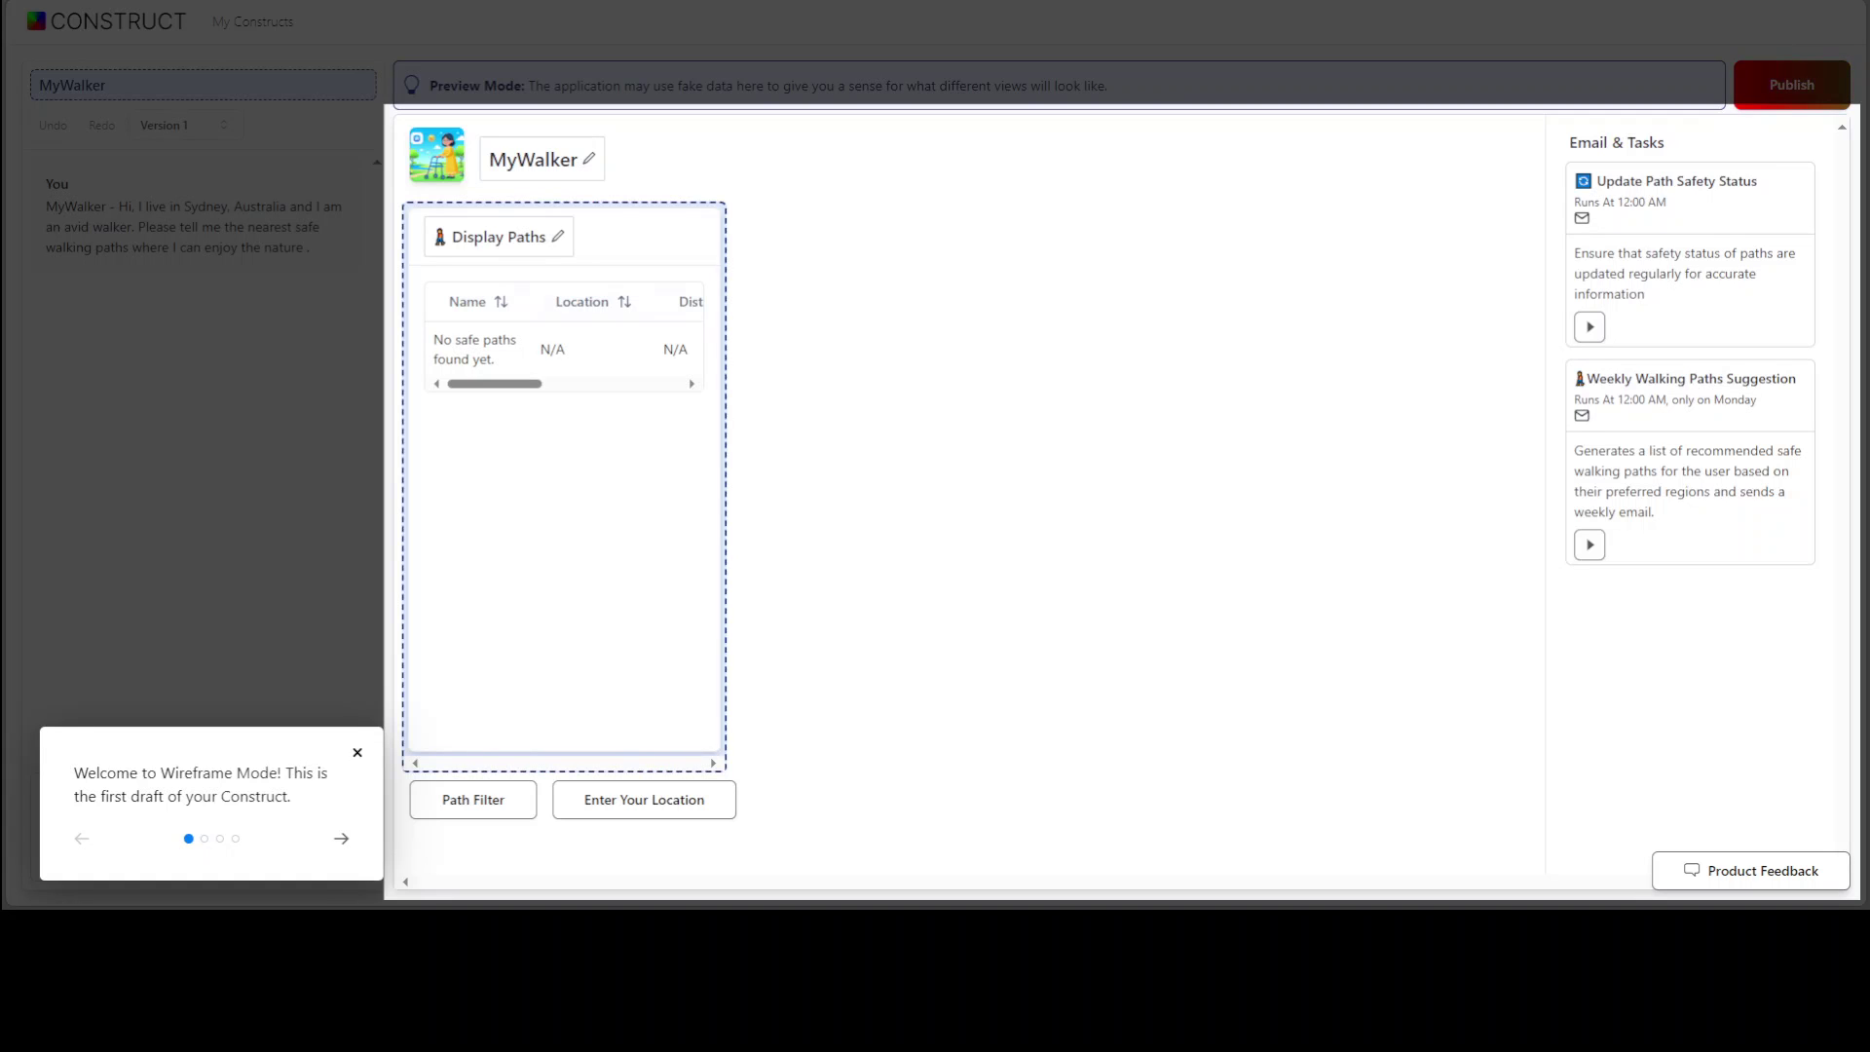
Inspect the Enter Your Location form and the Display Paths table in the MyWalker preview
click(635, 807)
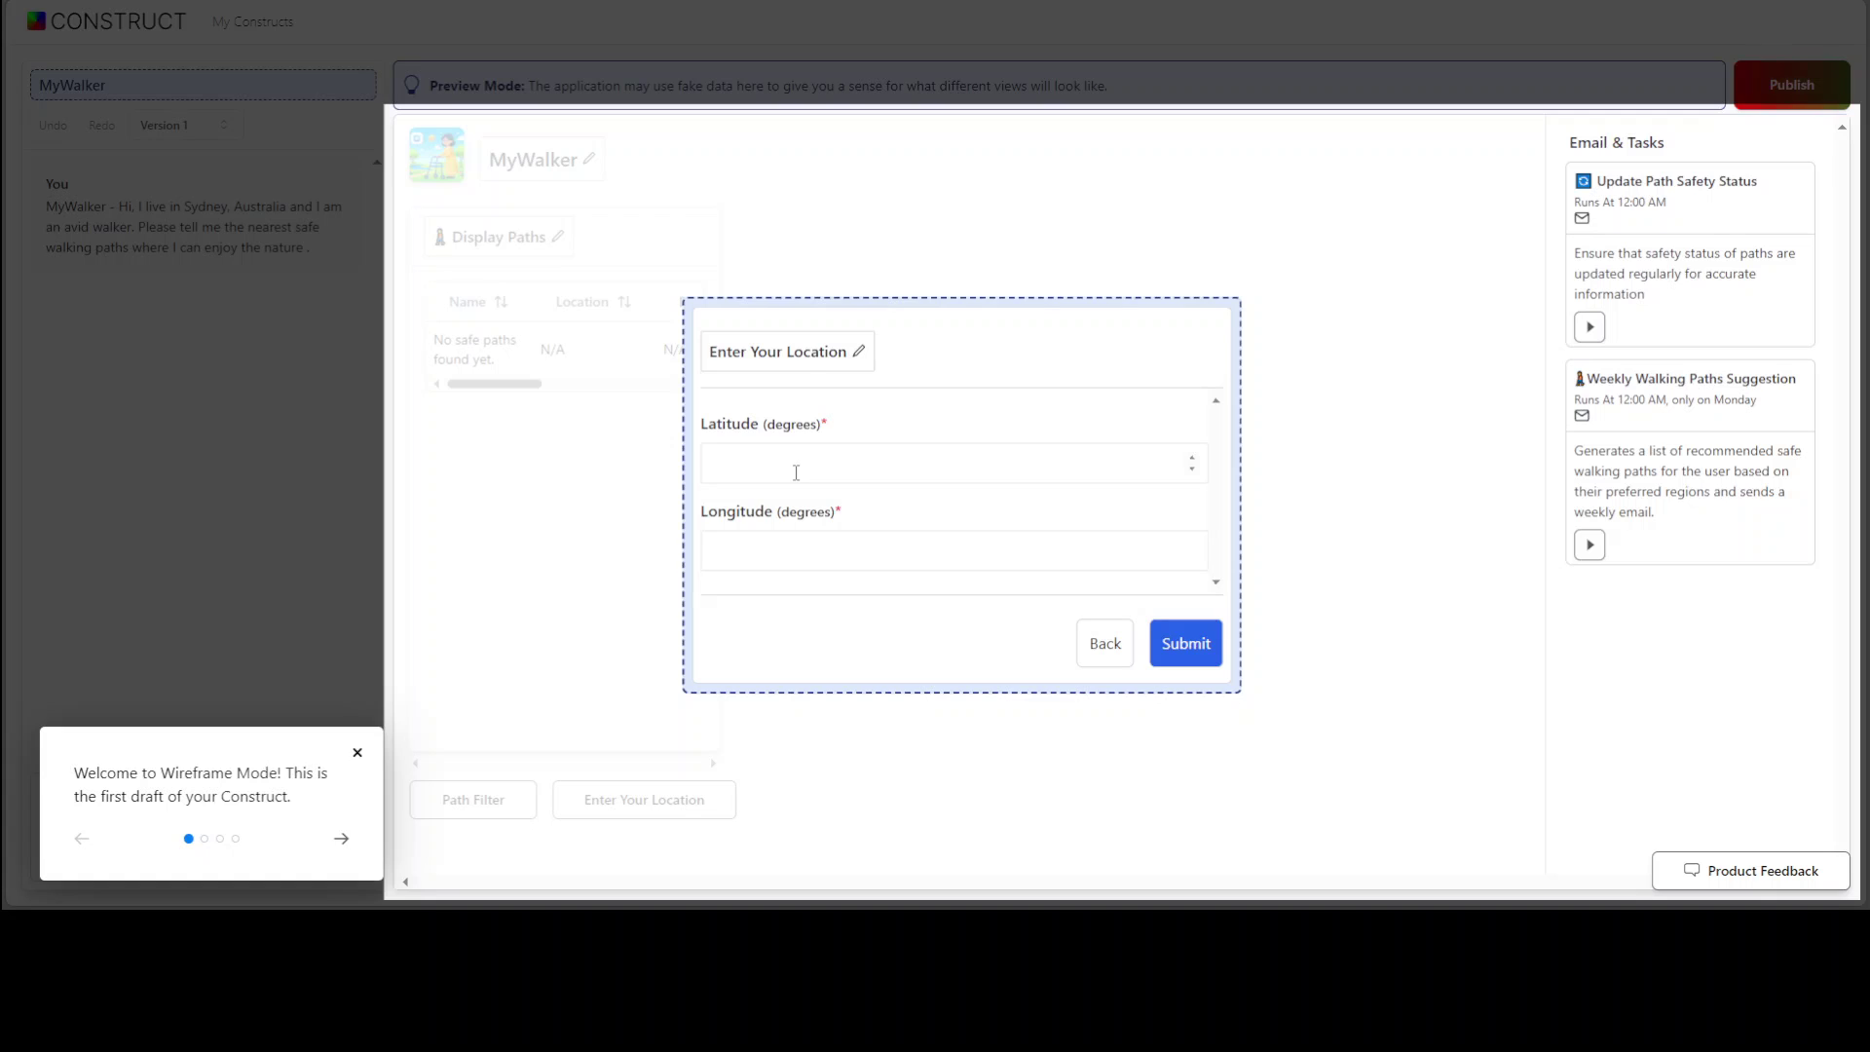
click(802, 356)
click(1203, 643)
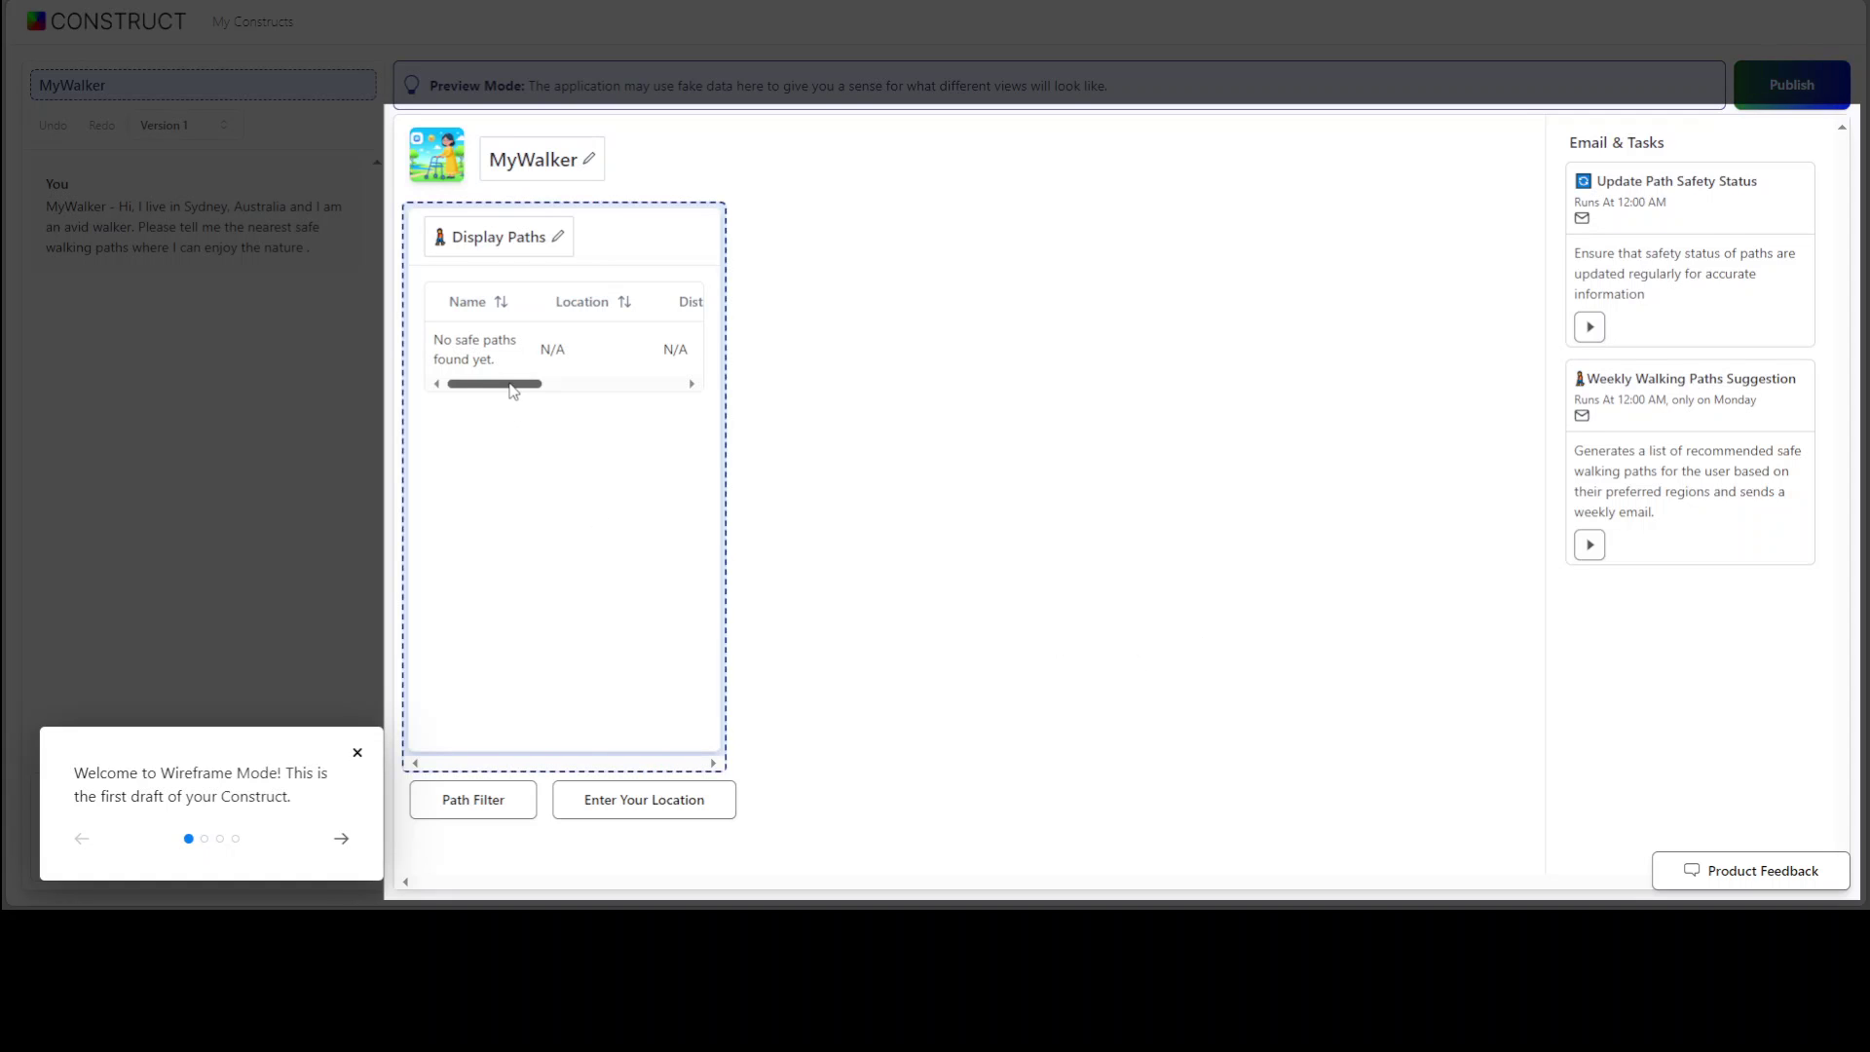
drag(512, 387, 434, 382)
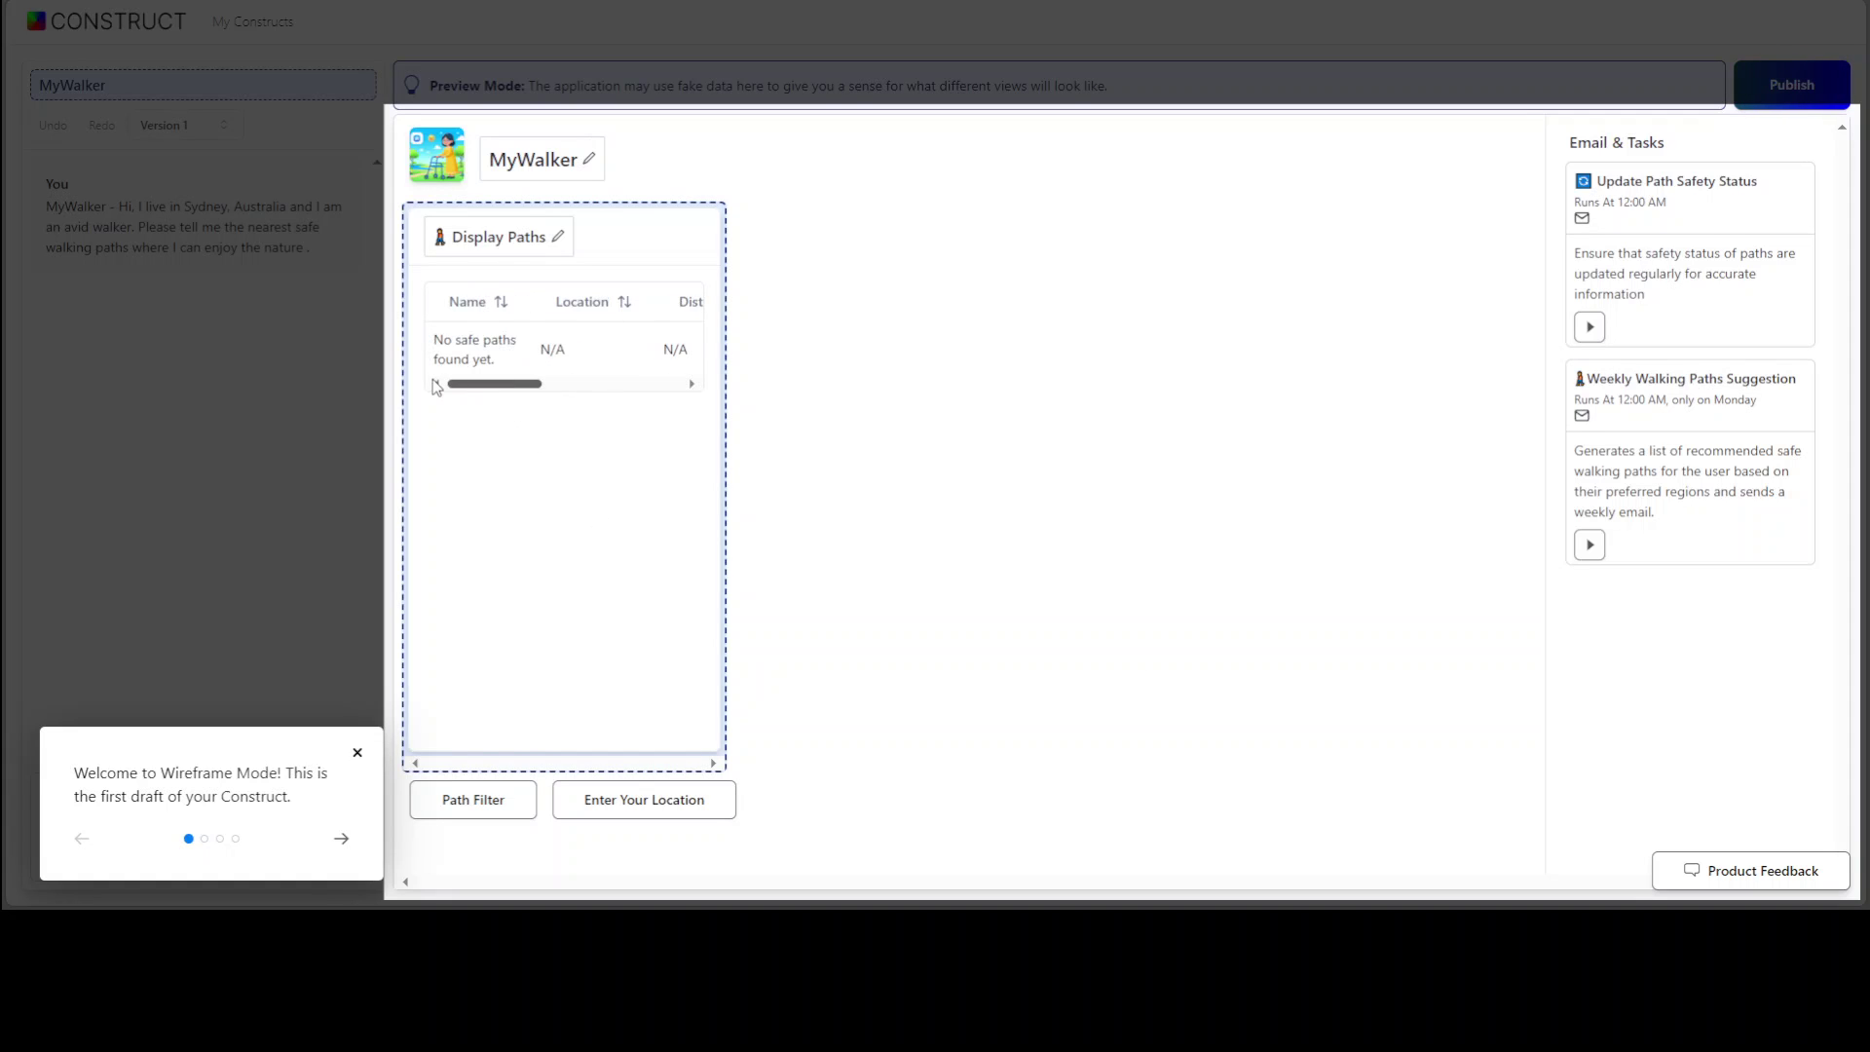
Advance the welcome tour to the chatbox tip and send the AI the message "so Please tell me the walking paths"
click(342, 839)
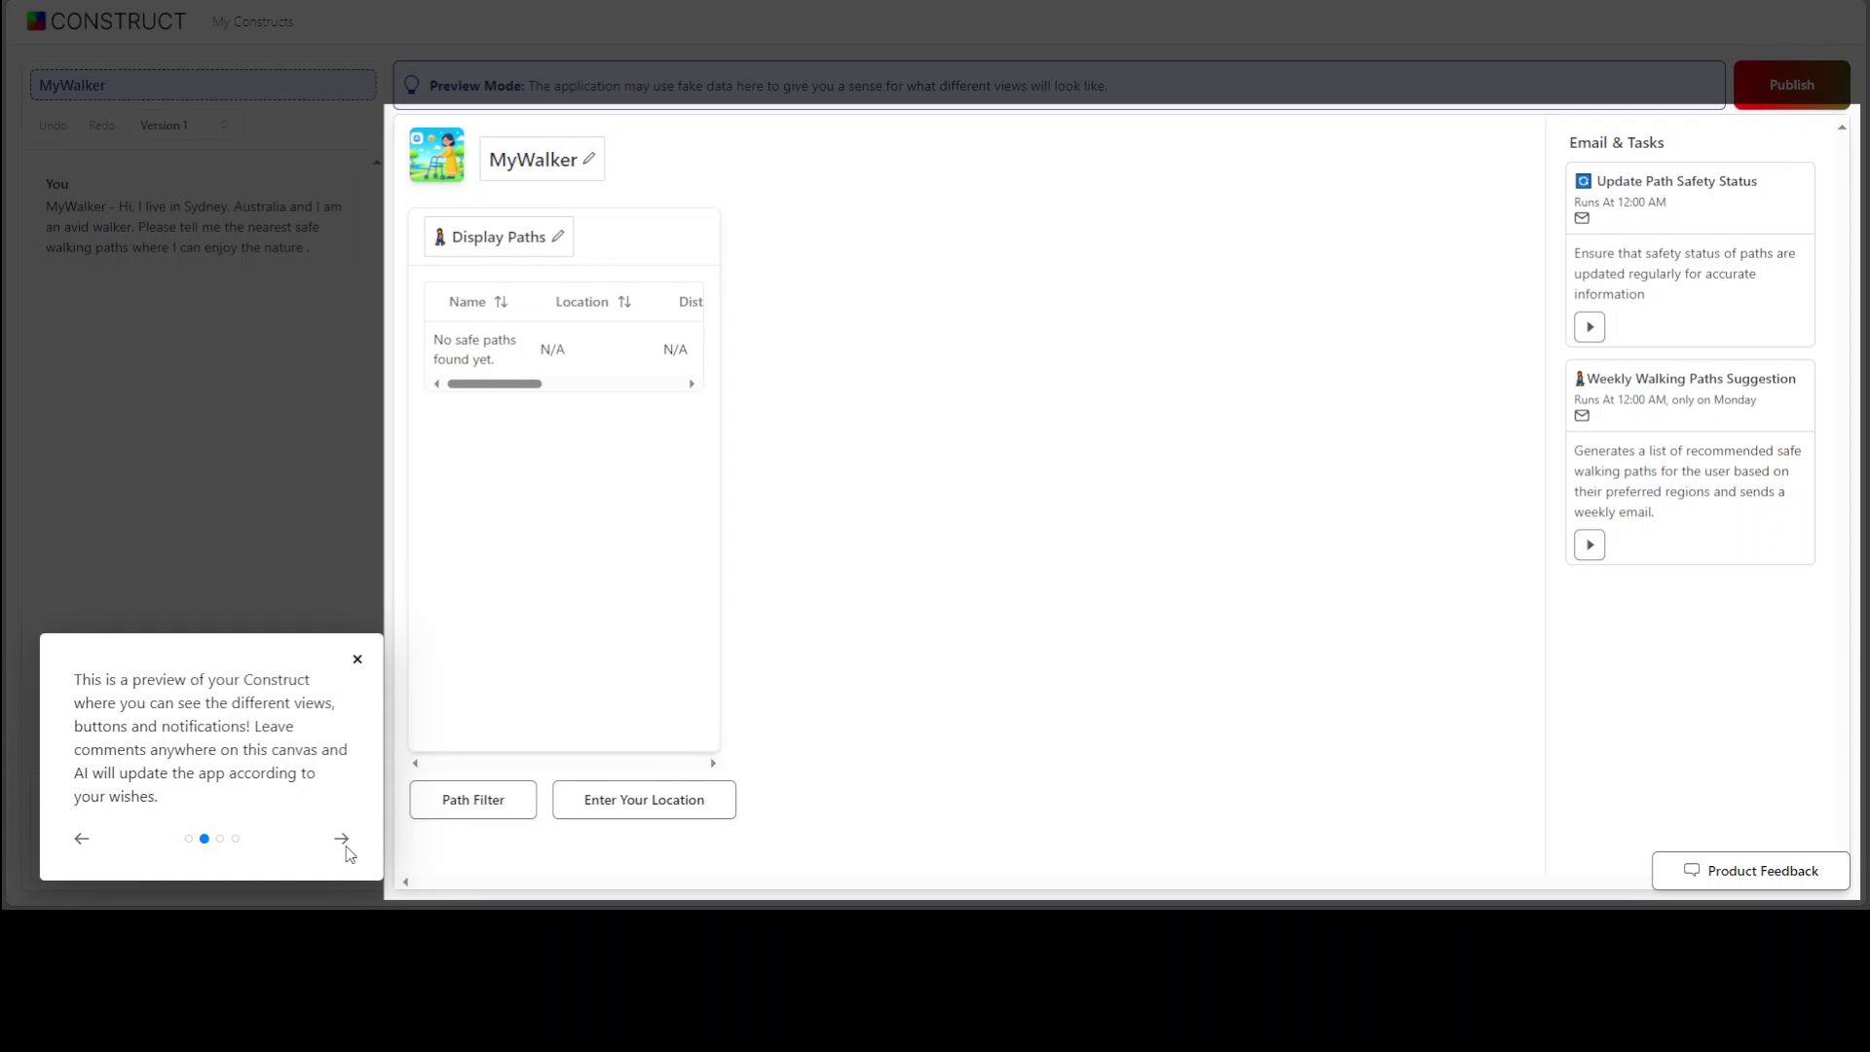
click(346, 845)
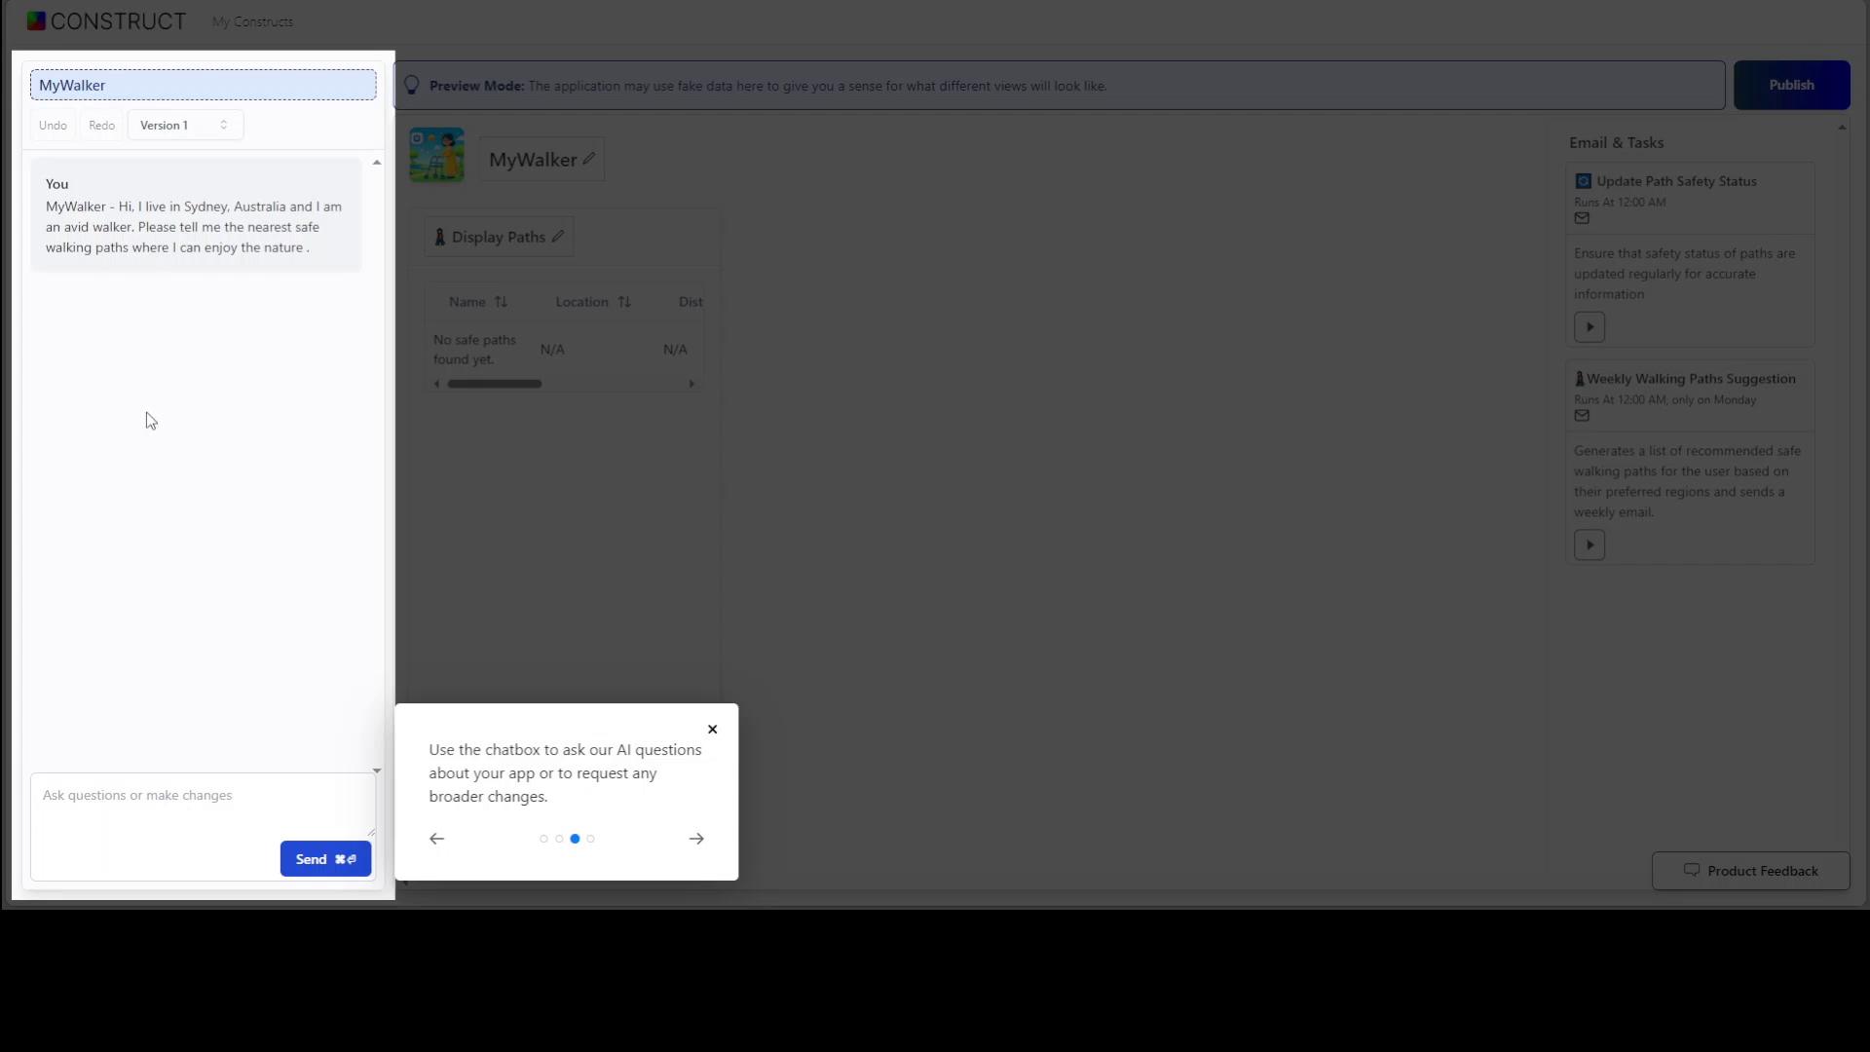
click(165, 809)
text(so Please tell me the pat)
text(s)
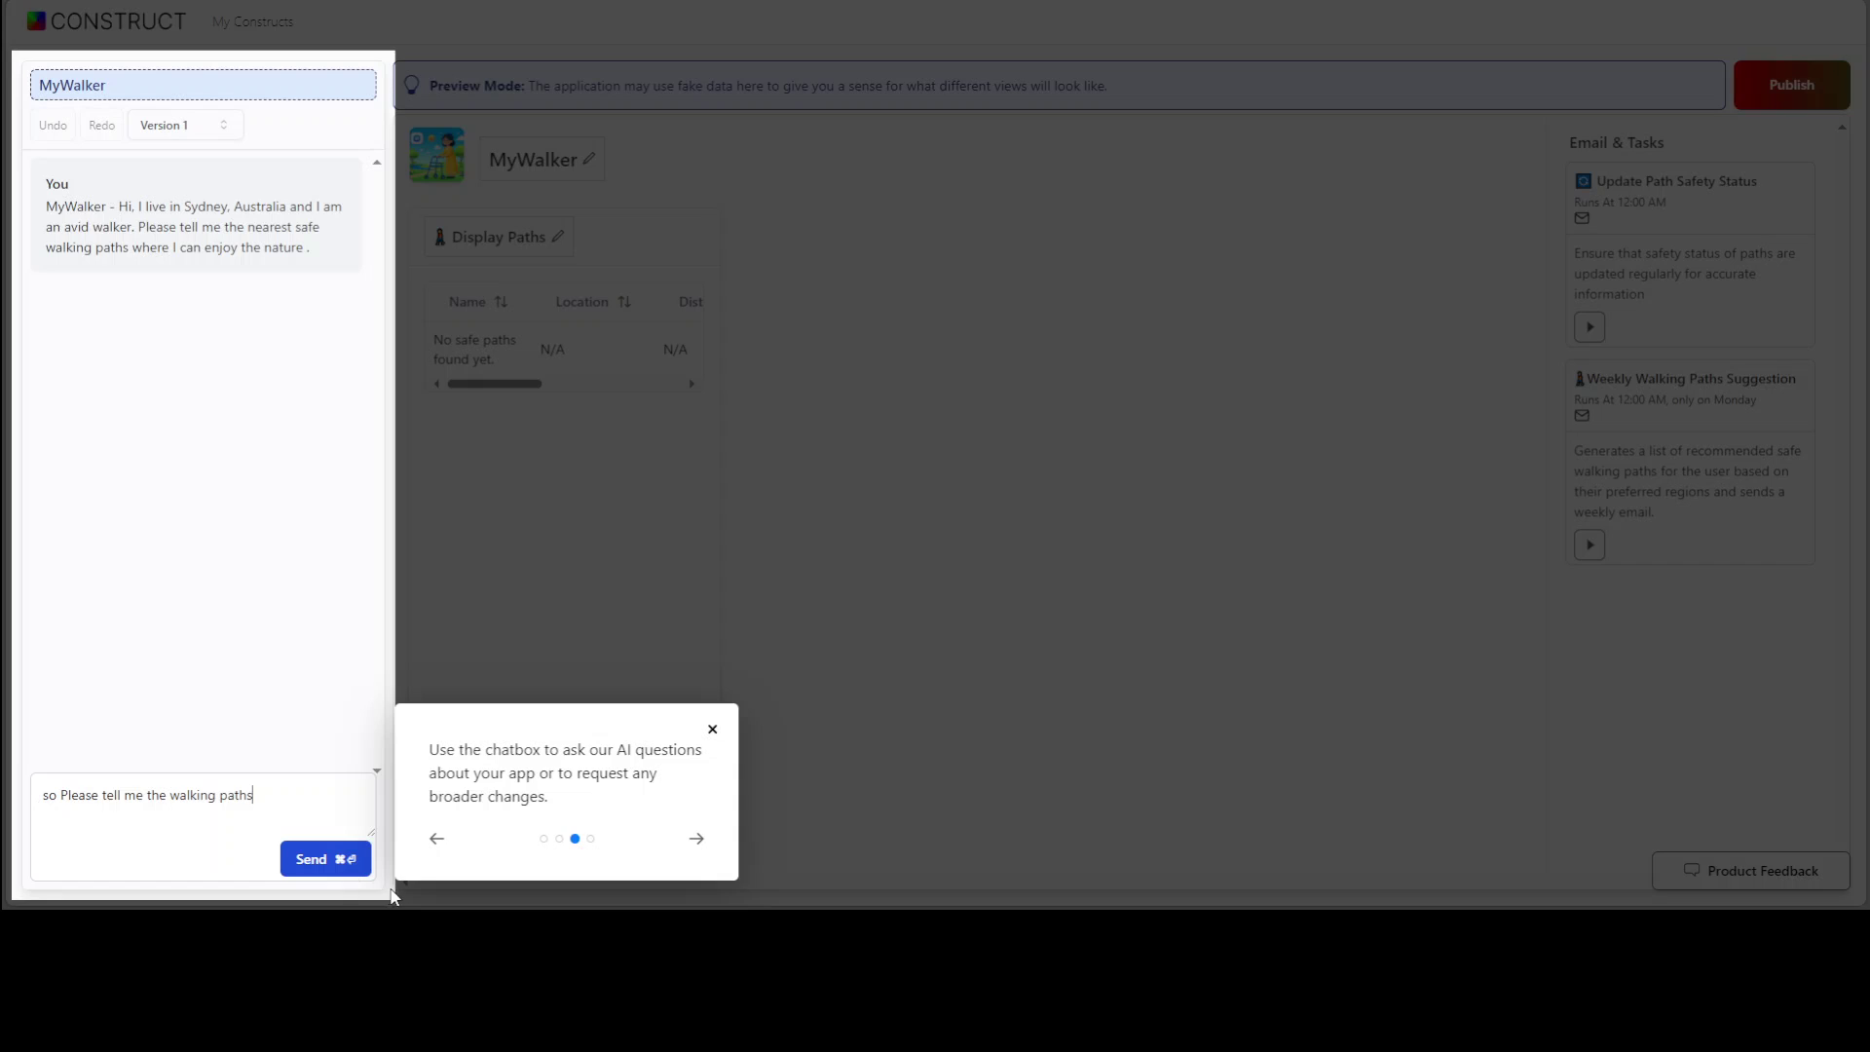
click(336, 859)
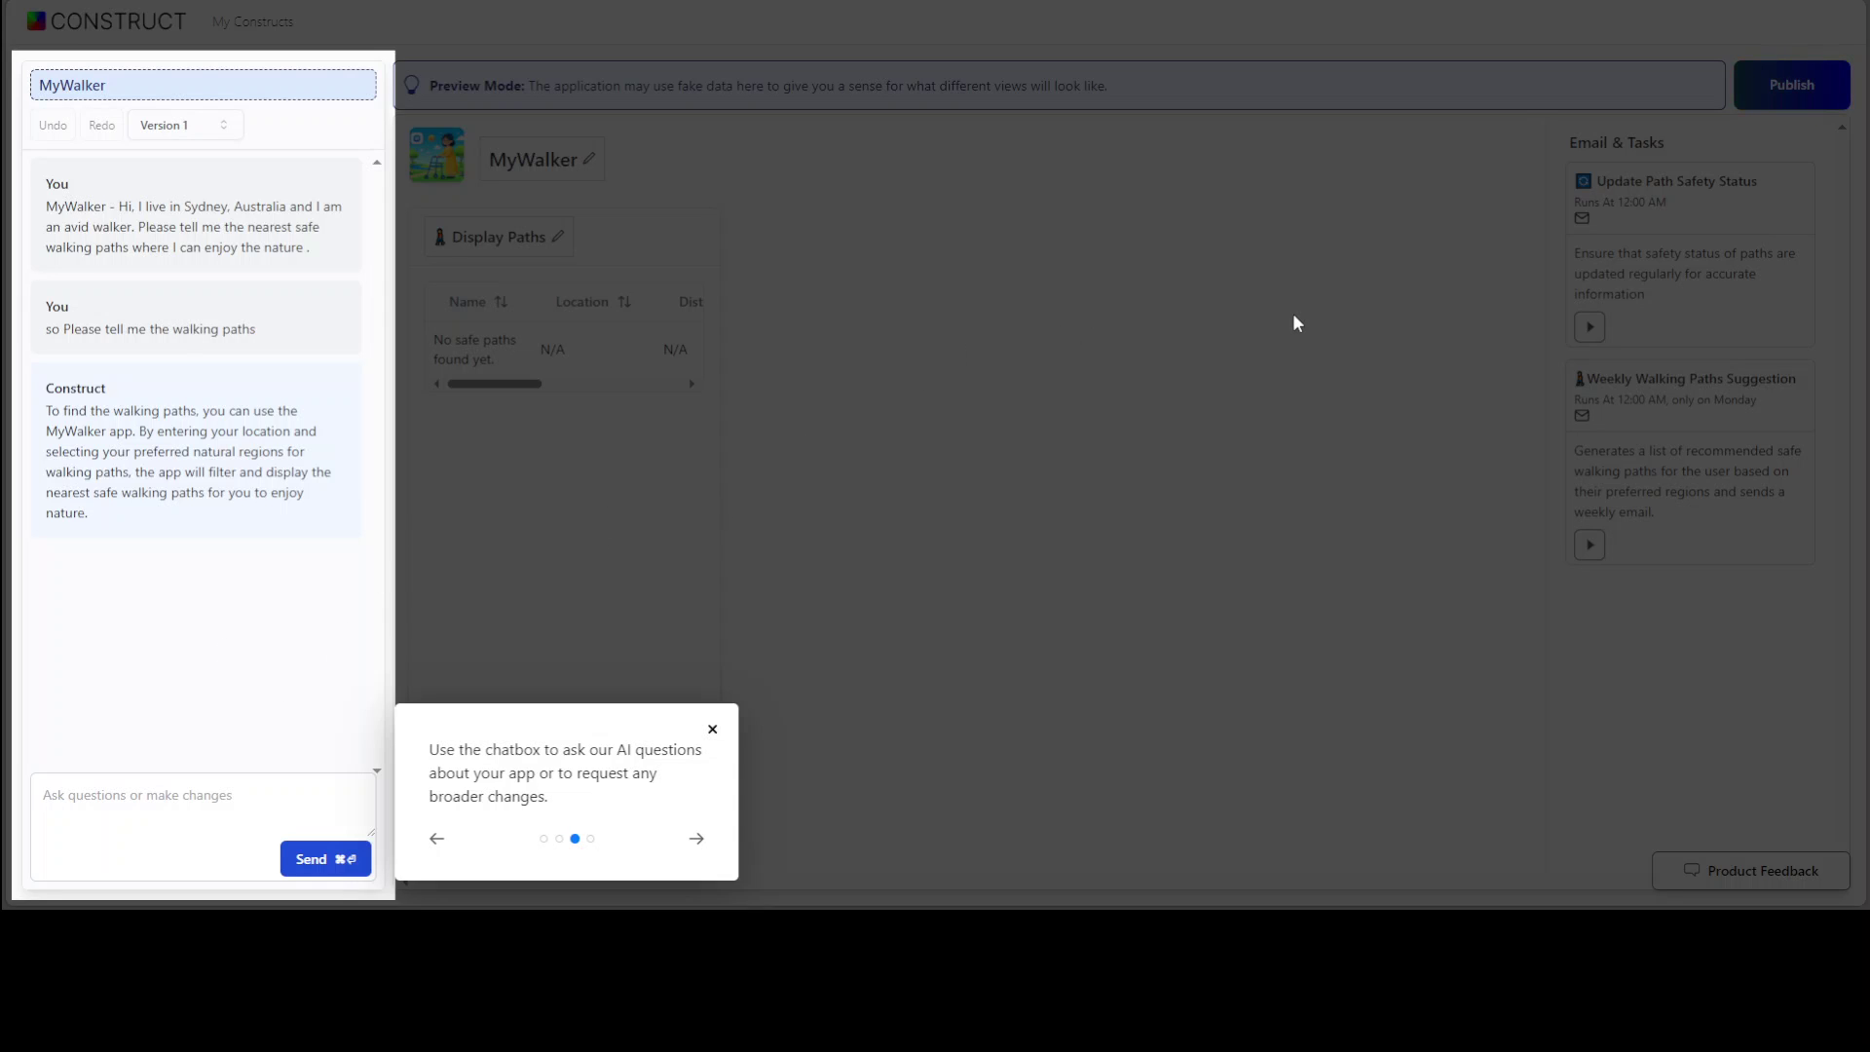
click(953, 456)
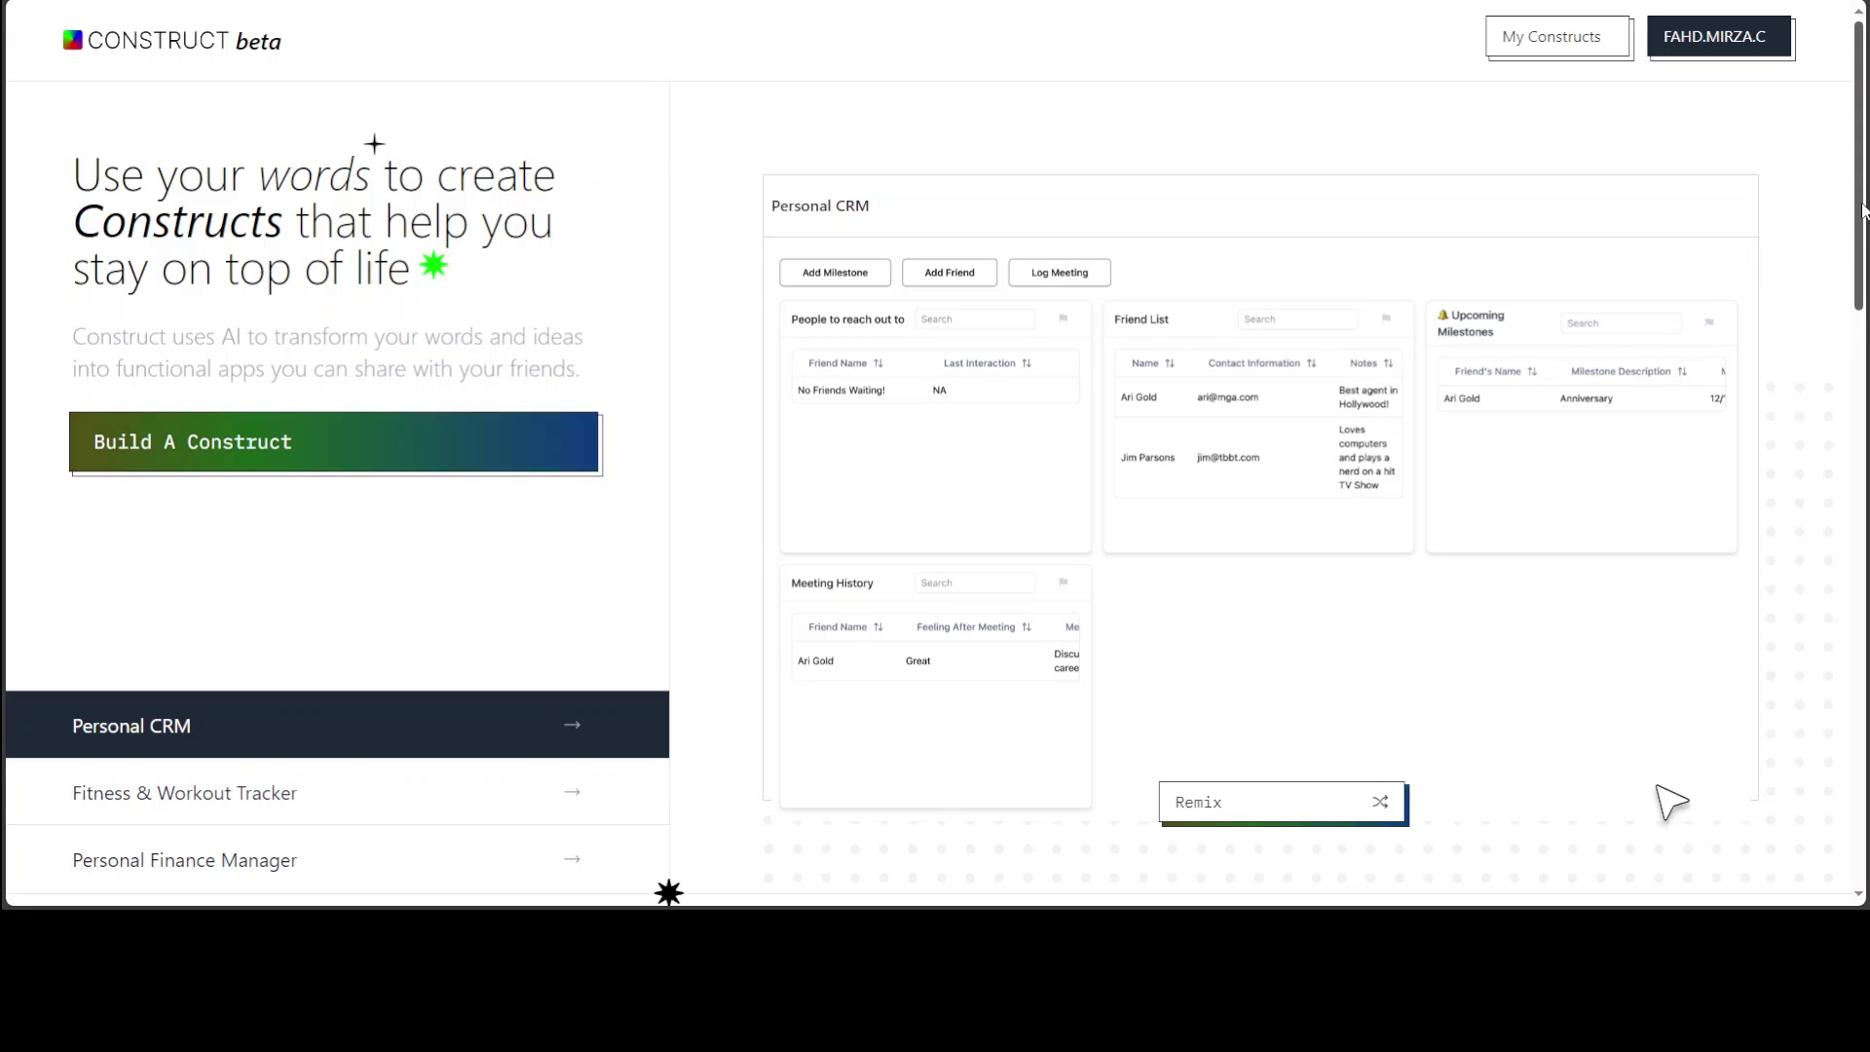
Find the "Whats for Lunch?" construct among the community constructs and remix it
mouse_move(1862, 212)
mouse_down()
mouse_move(1866, 228)
mouse_move(1868, 190)
mouse_up()
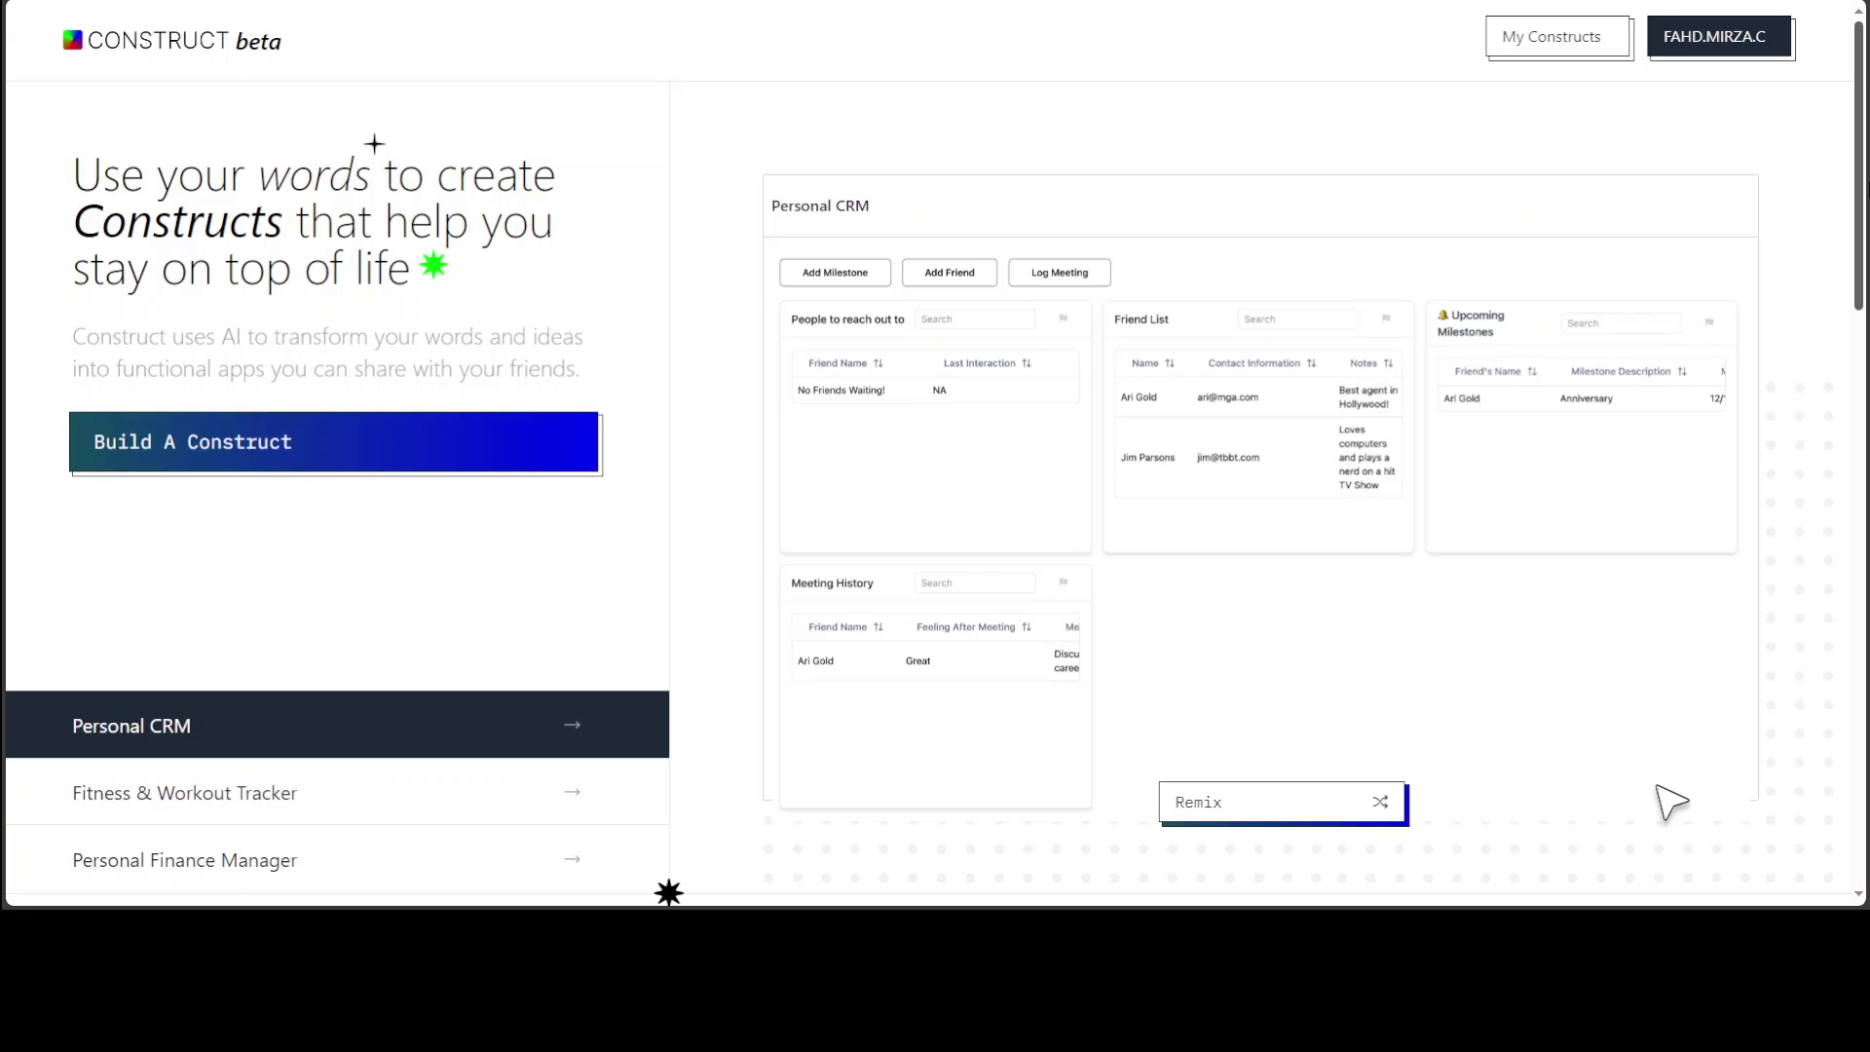
scroll(1835, 618, down, 15)
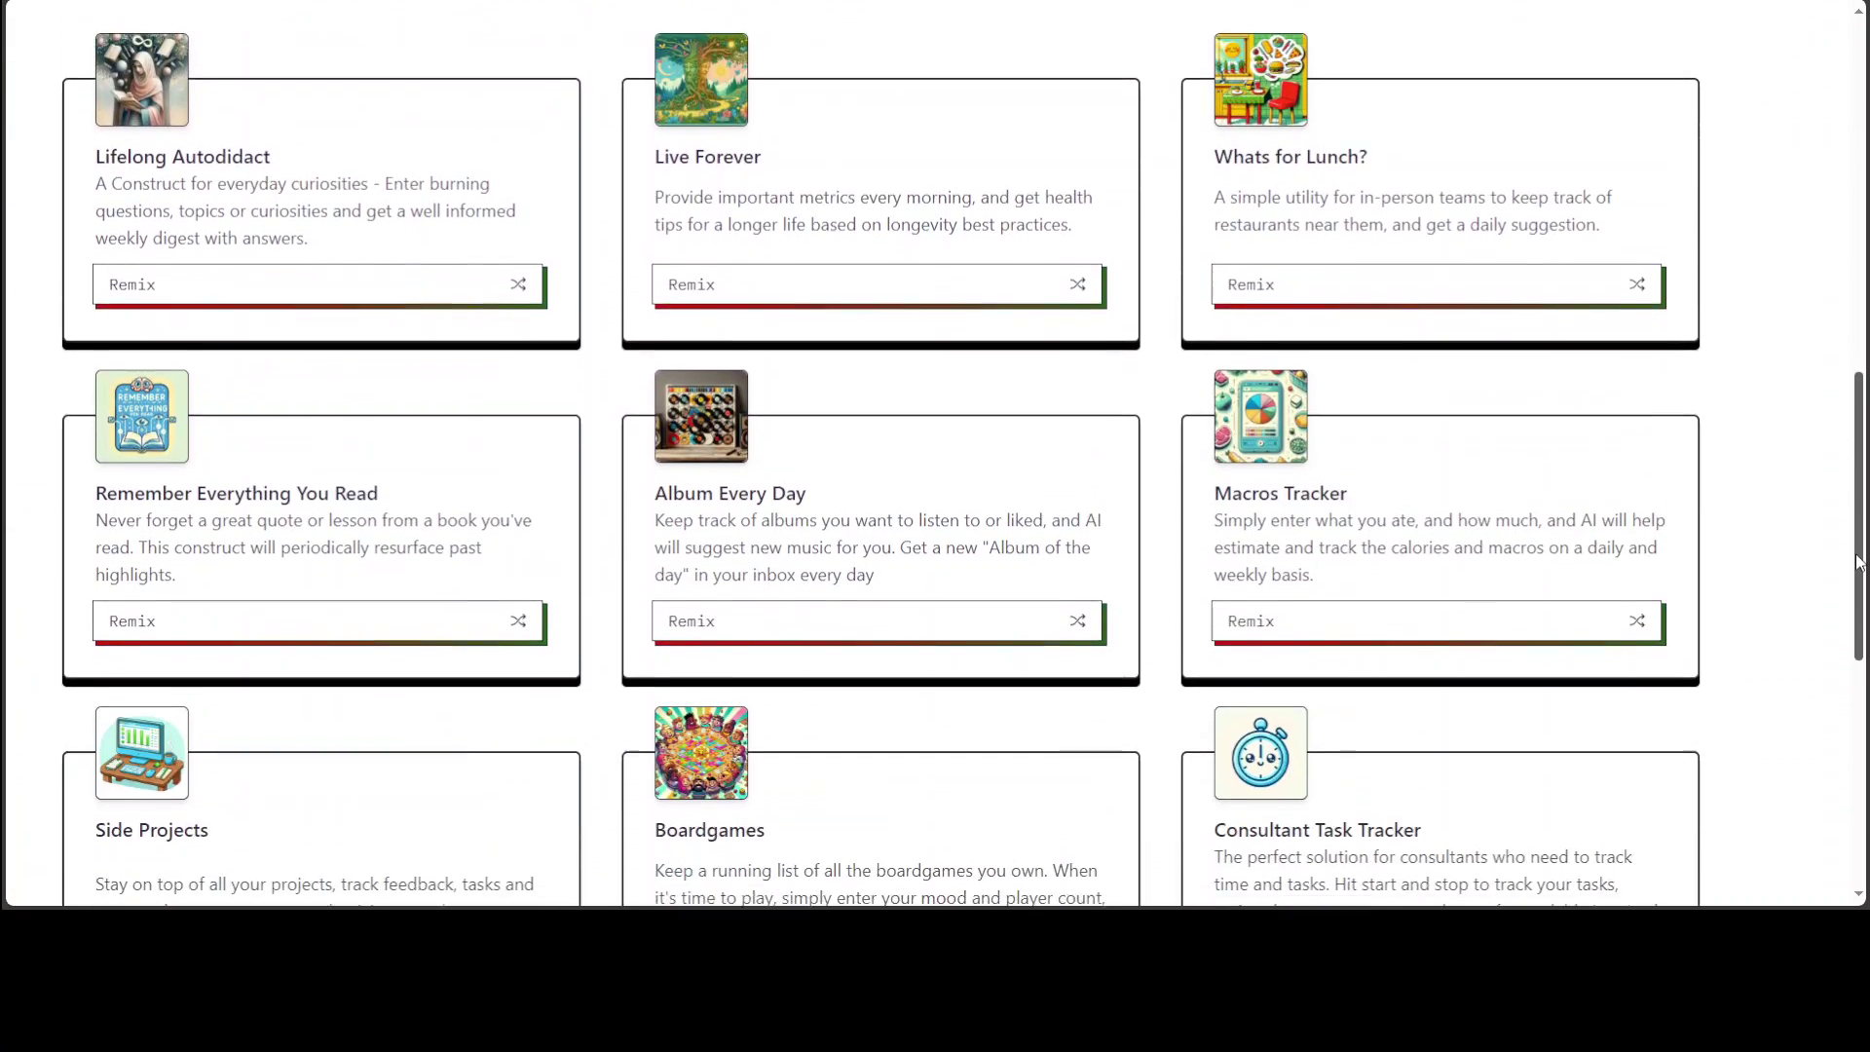
scroll(1835, 617, down, 5)
scroll(1835, 618, up, 7)
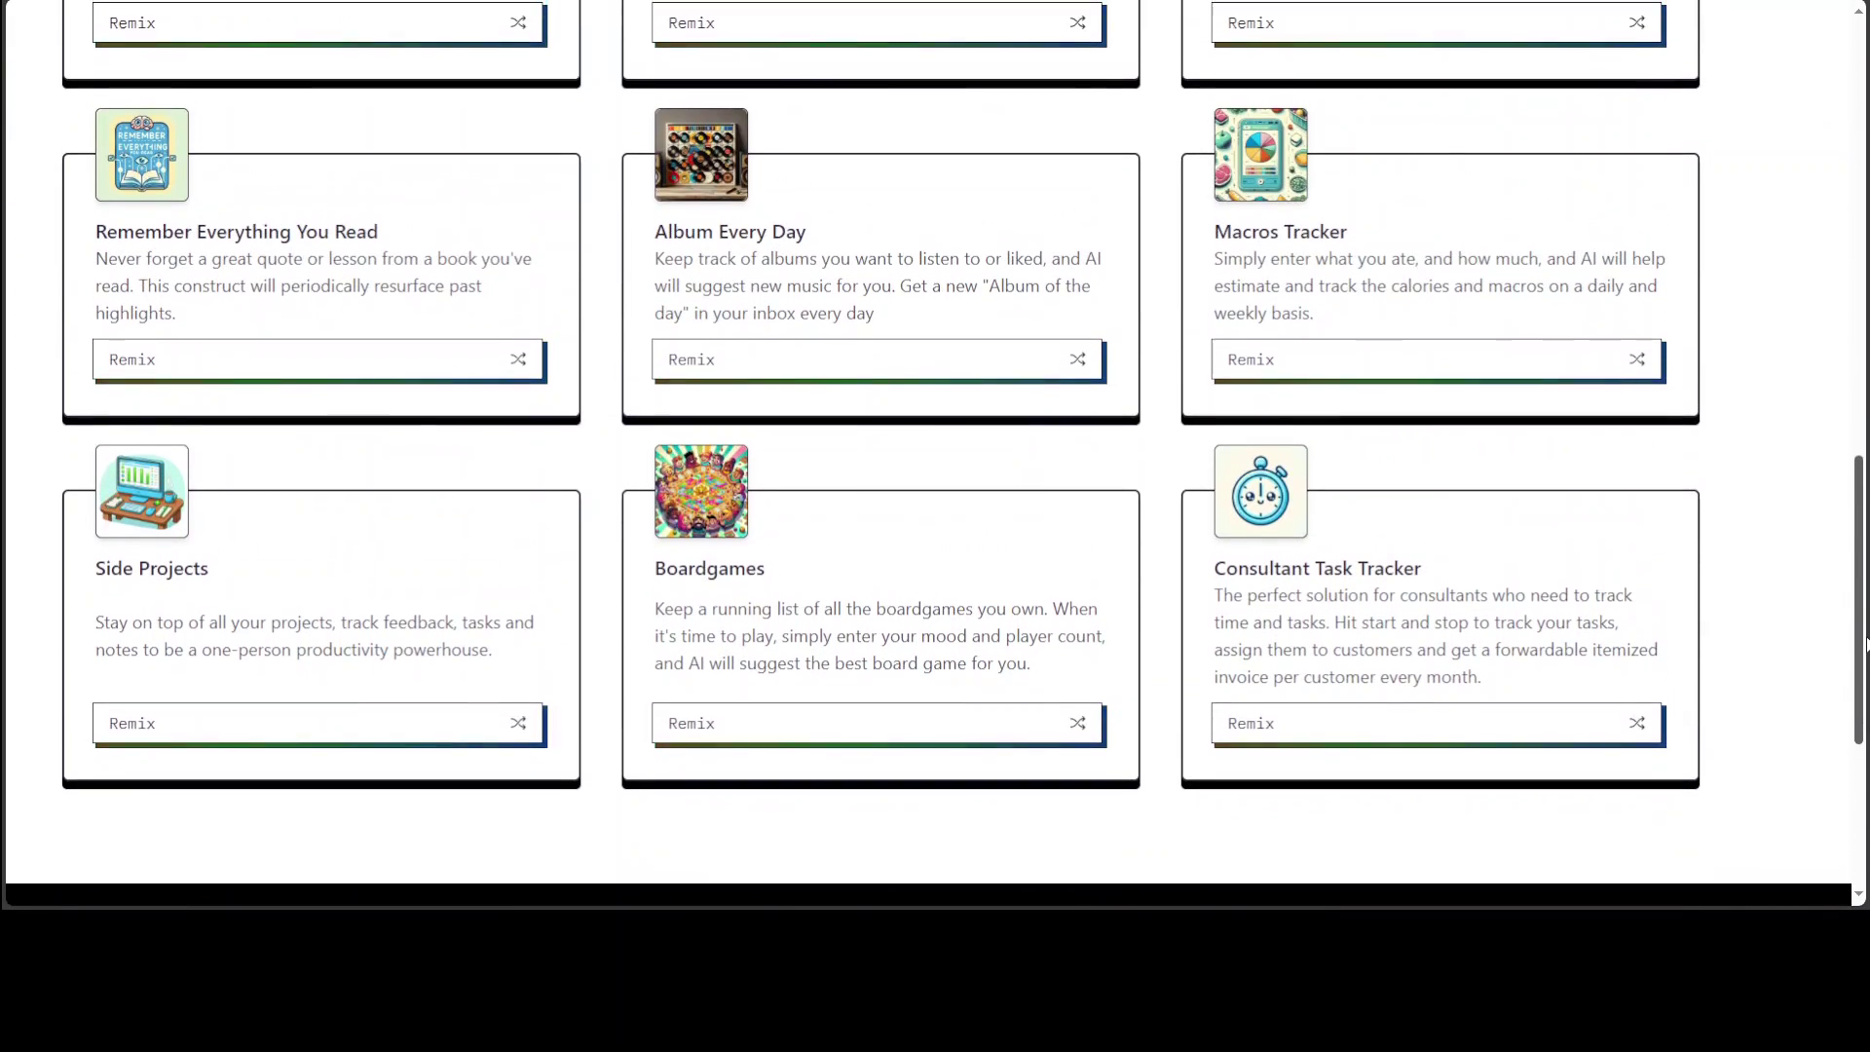
scroll(1291, 402, up, 1)
scroll(1357, 517, up, 1)
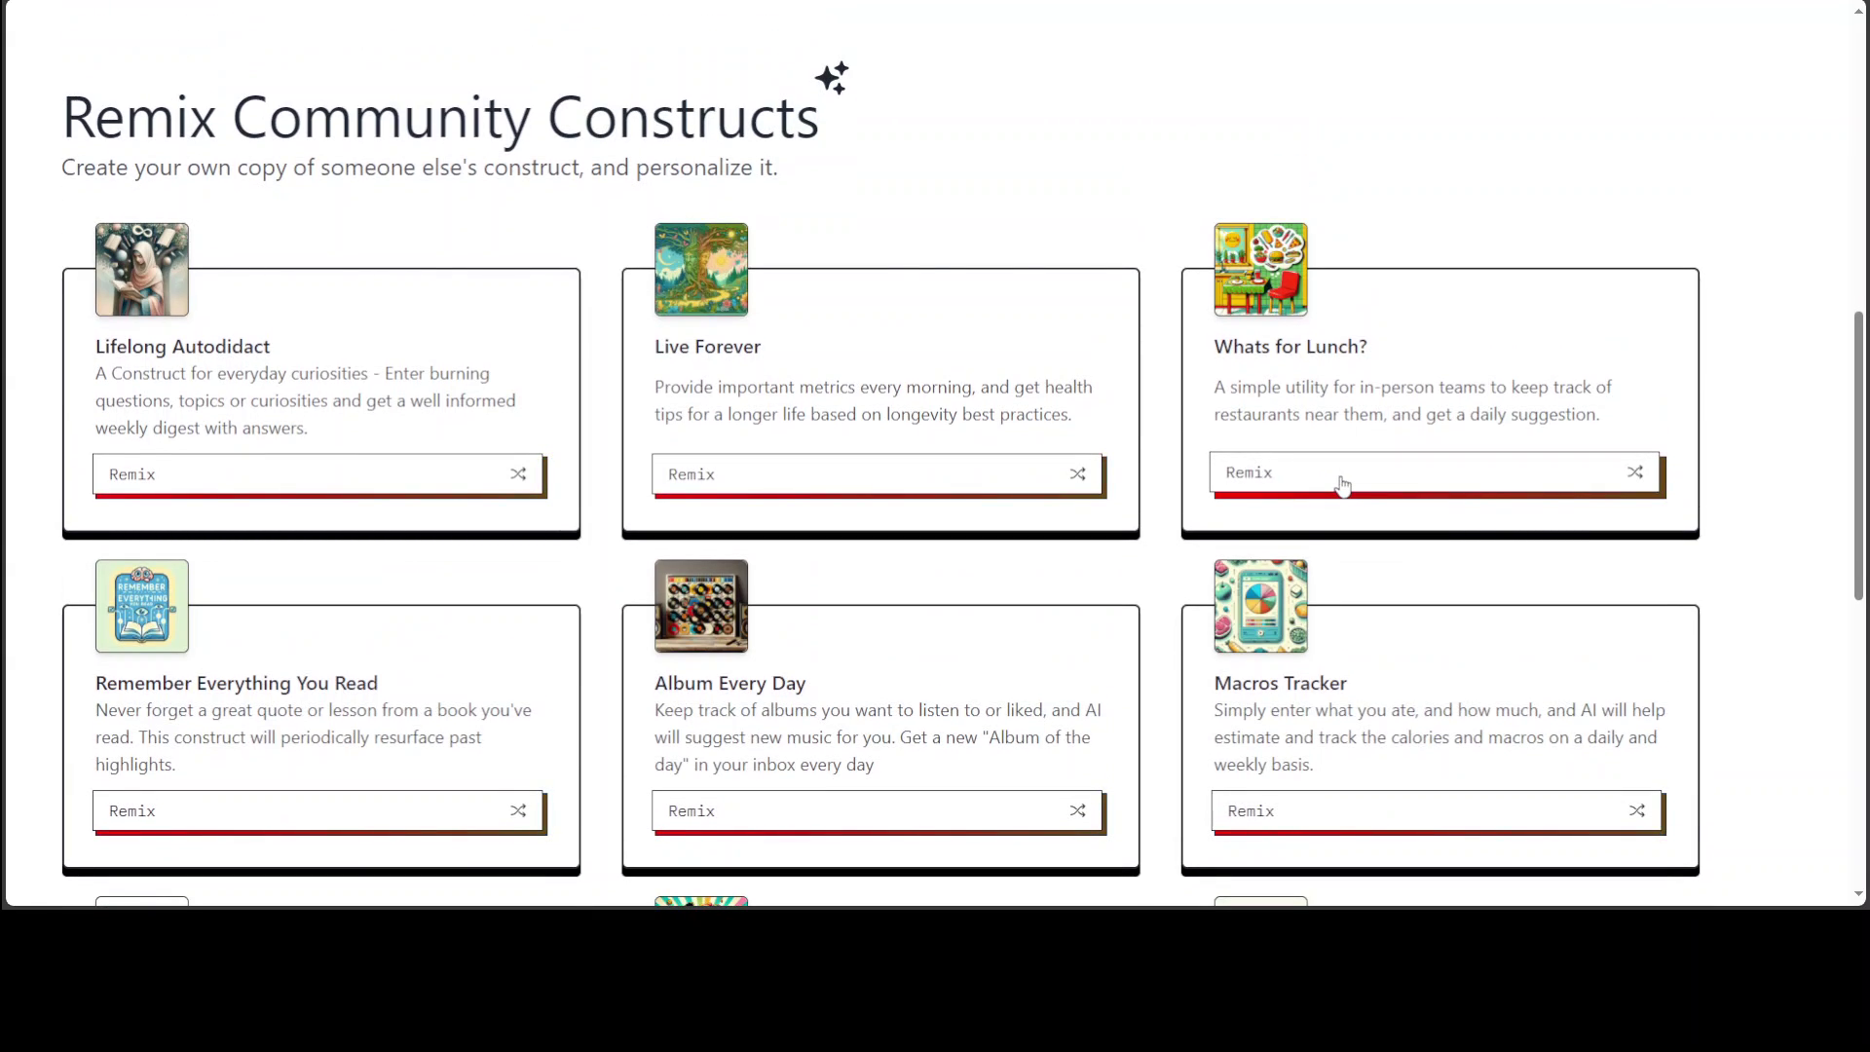
click(1342, 484)
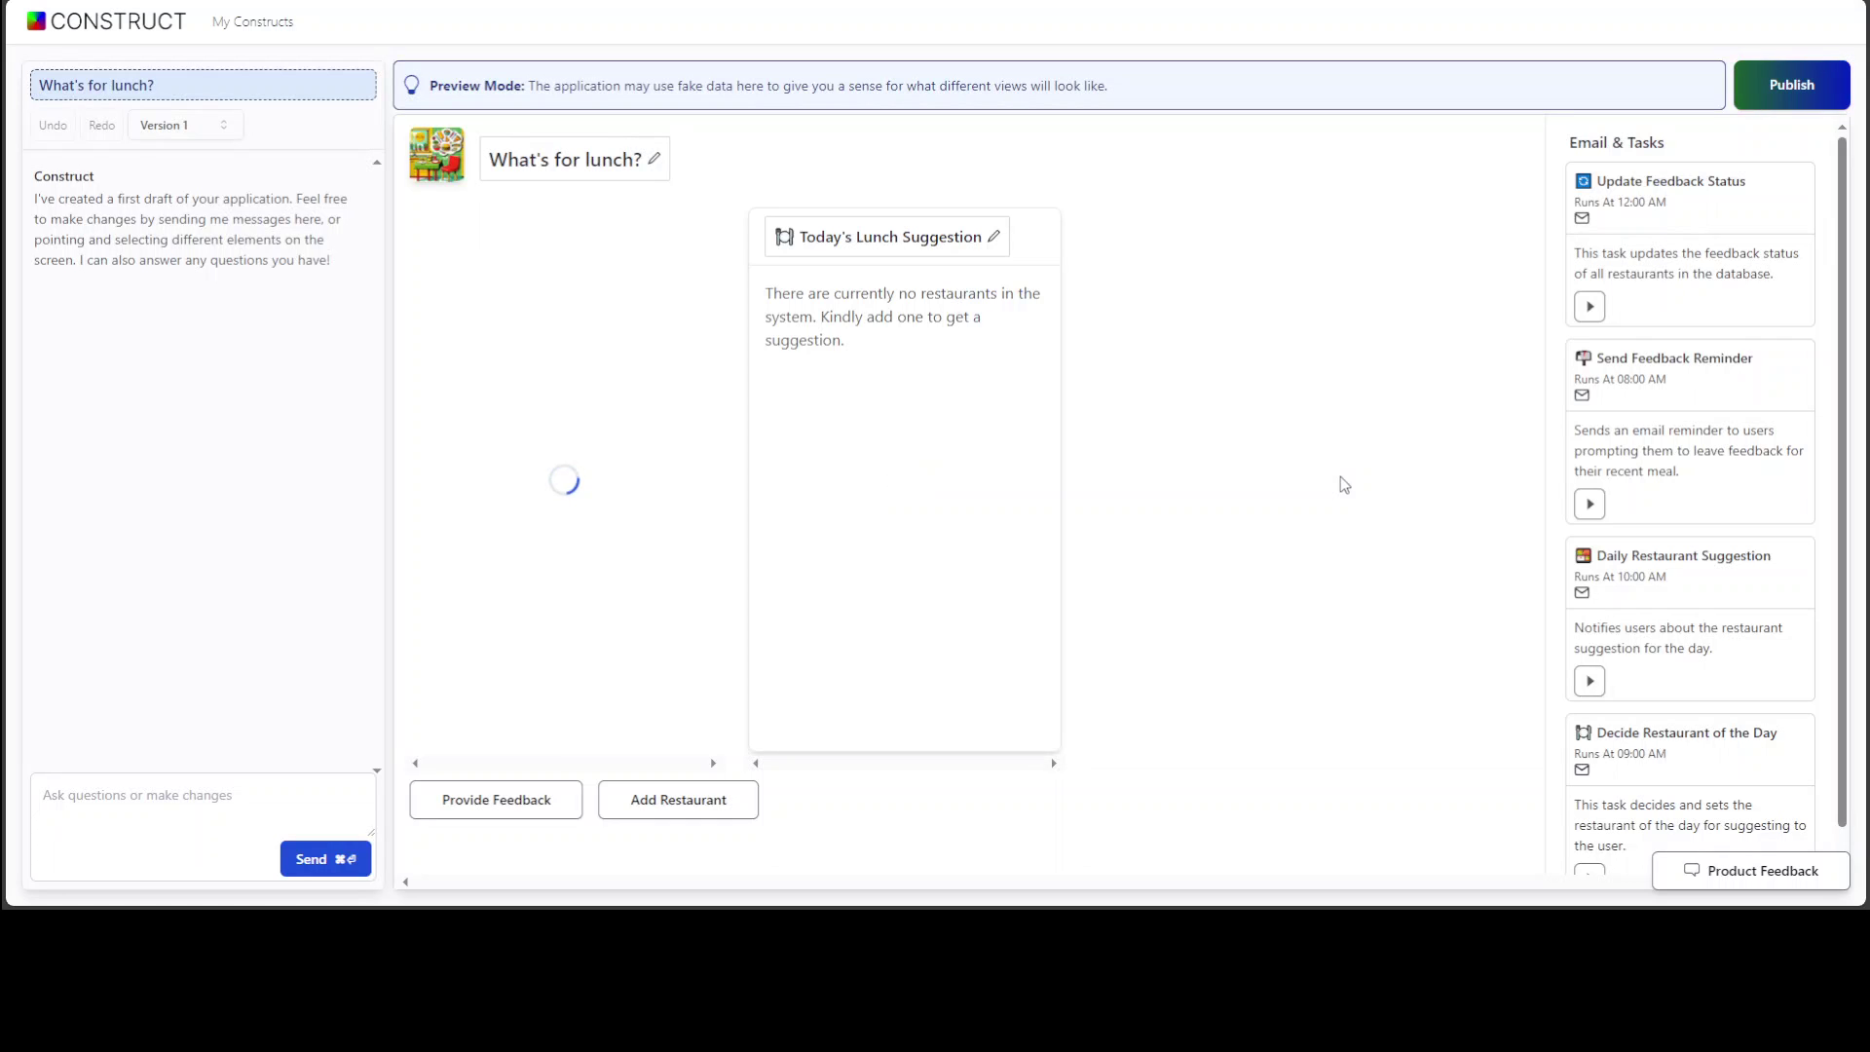